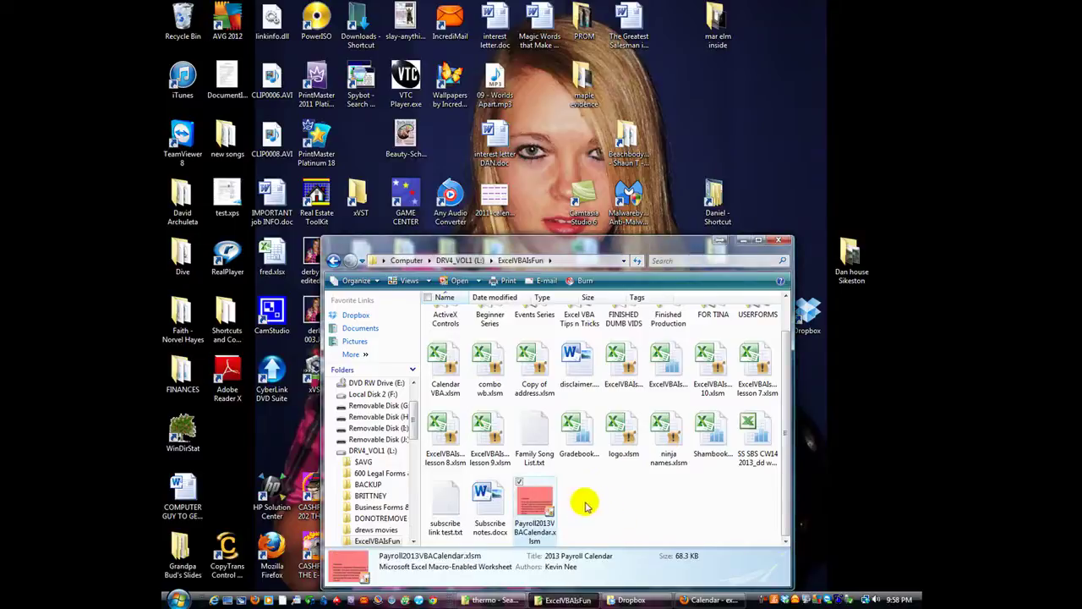
Step: Maximize the ExcelVBAIsFun folder window and select Payroll2013VBACalendar.xlsm
double_click(598, 252)
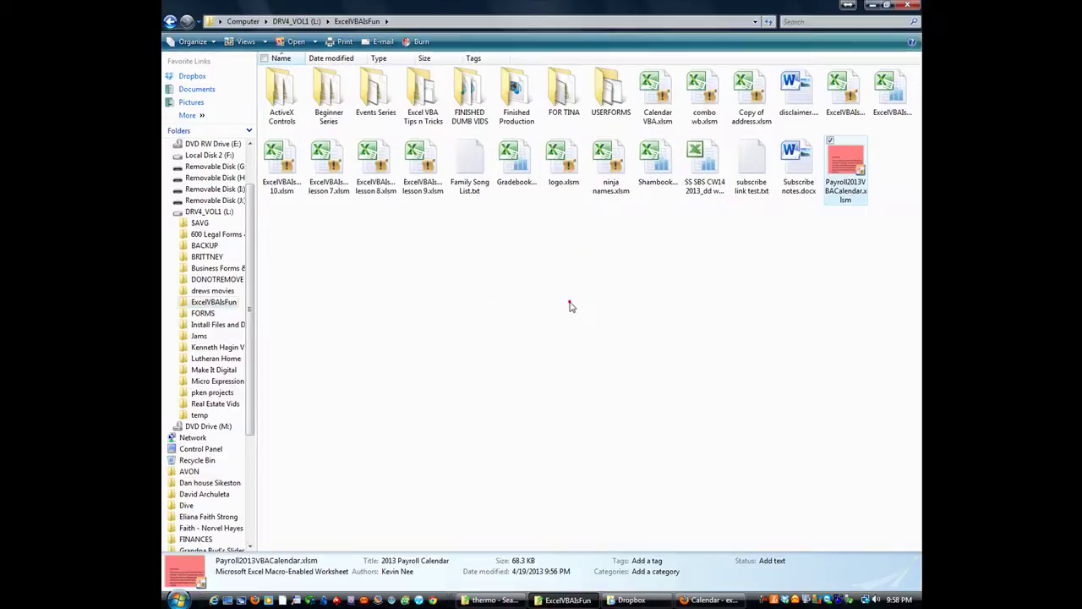
click(841, 179)
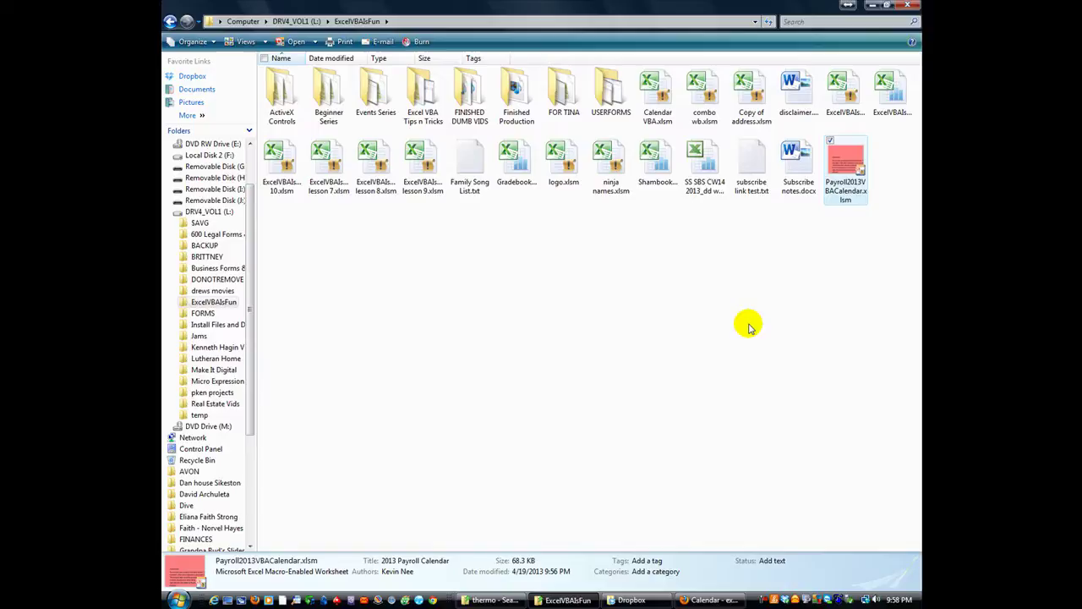
click(748, 327)
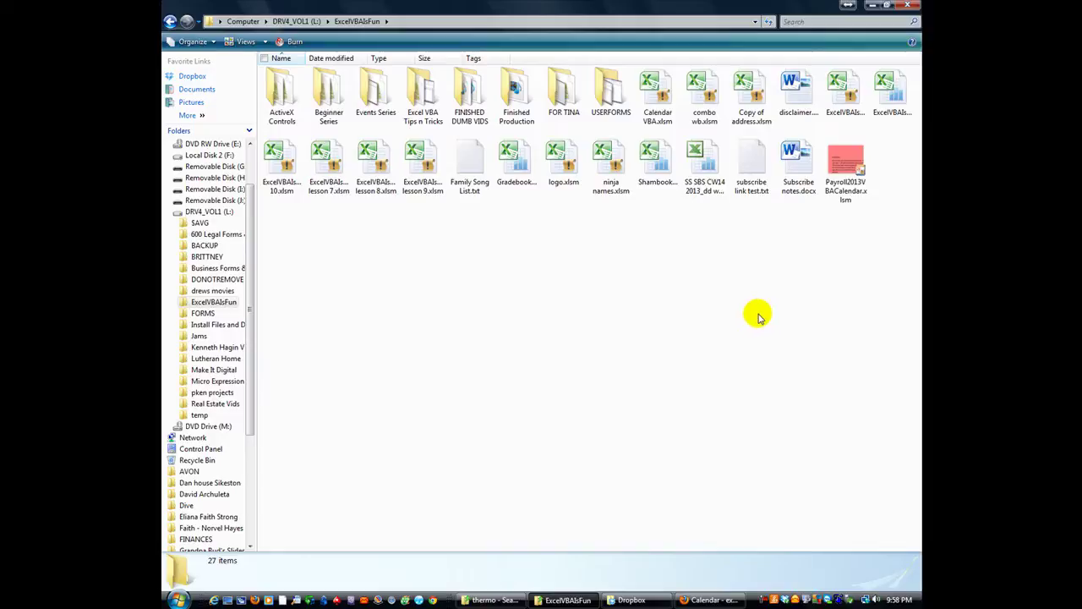
click(840, 191)
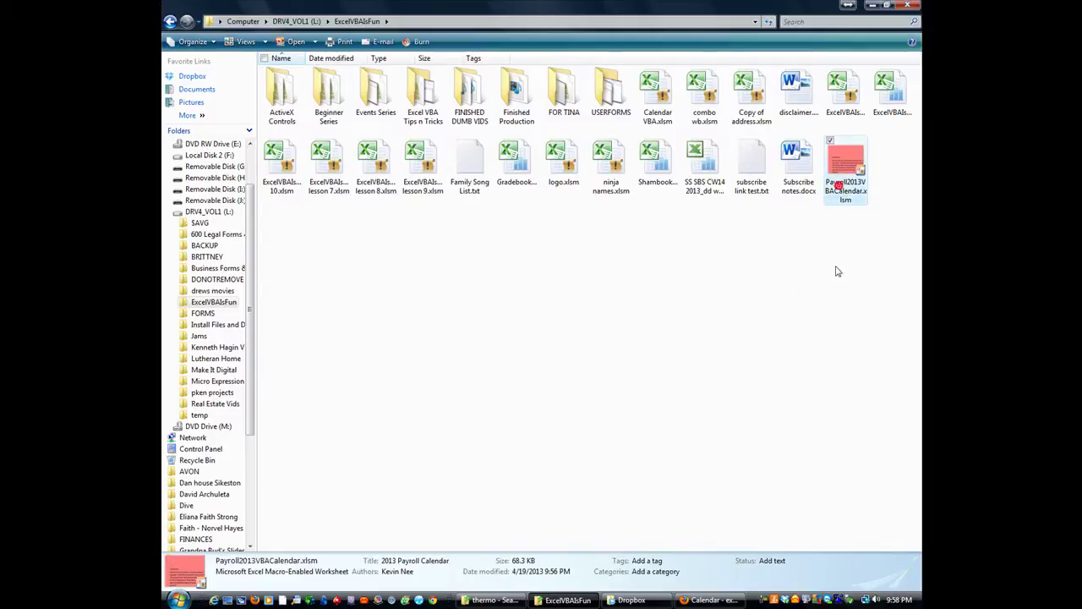
Step: Open Payroll2013VBACalendar.xlsm with content enabled and dismiss the welcome message
double_click(833, 187)
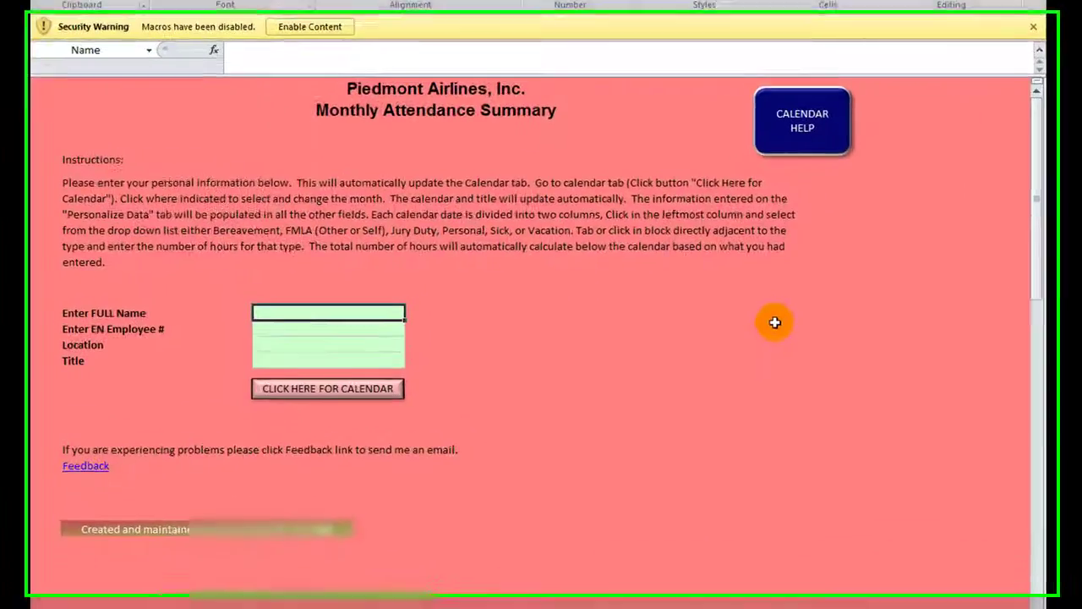
click(309, 26)
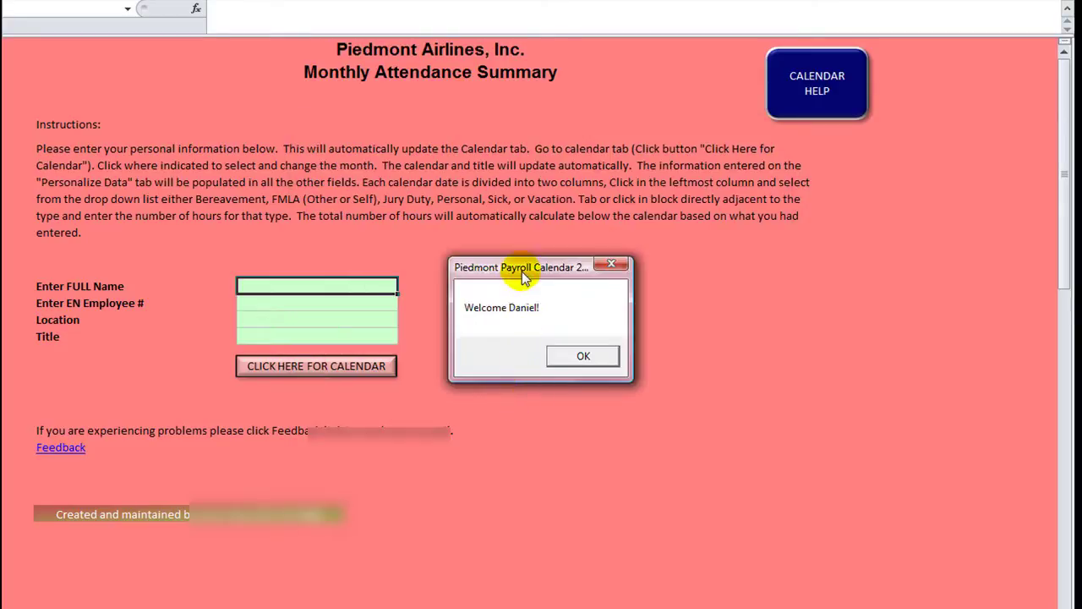
click(584, 355)
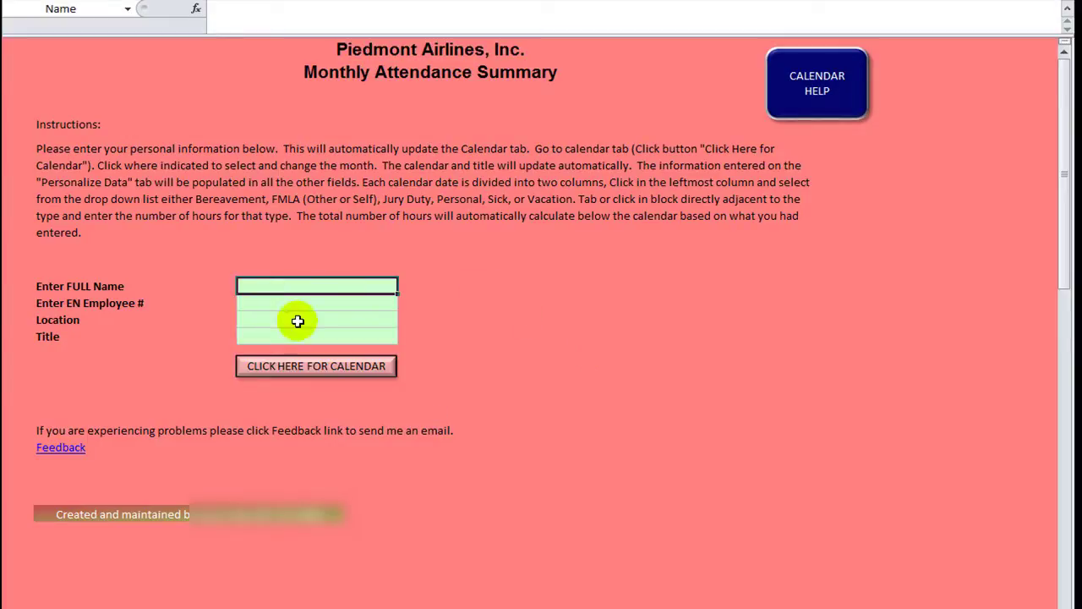
Step: Read both tabs of the CALENDAR HELP window, then close it
click(812, 93)
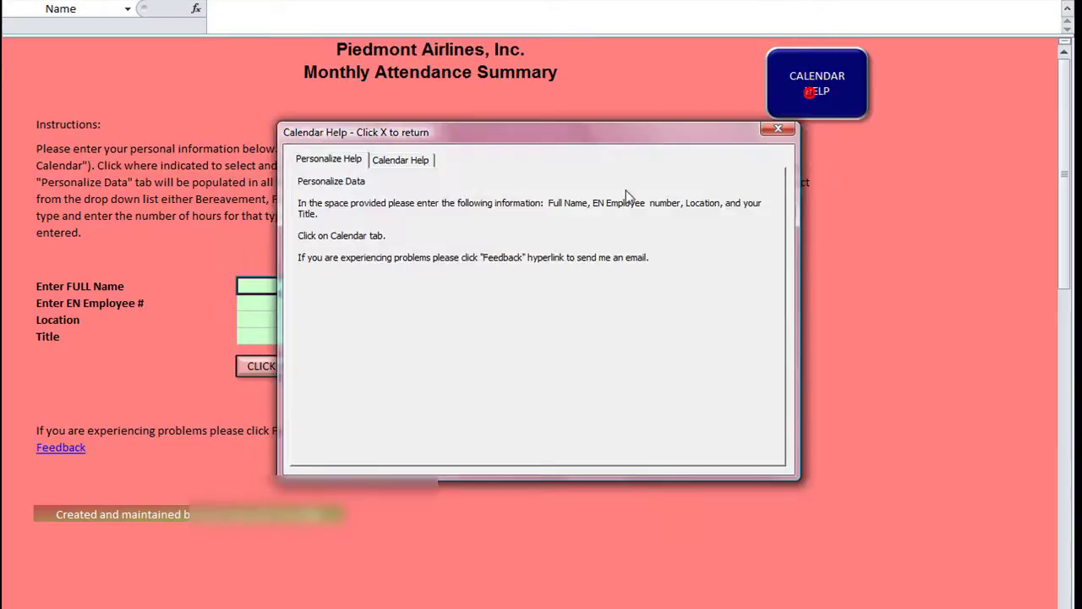
click(328, 159)
click(400, 160)
click(331, 159)
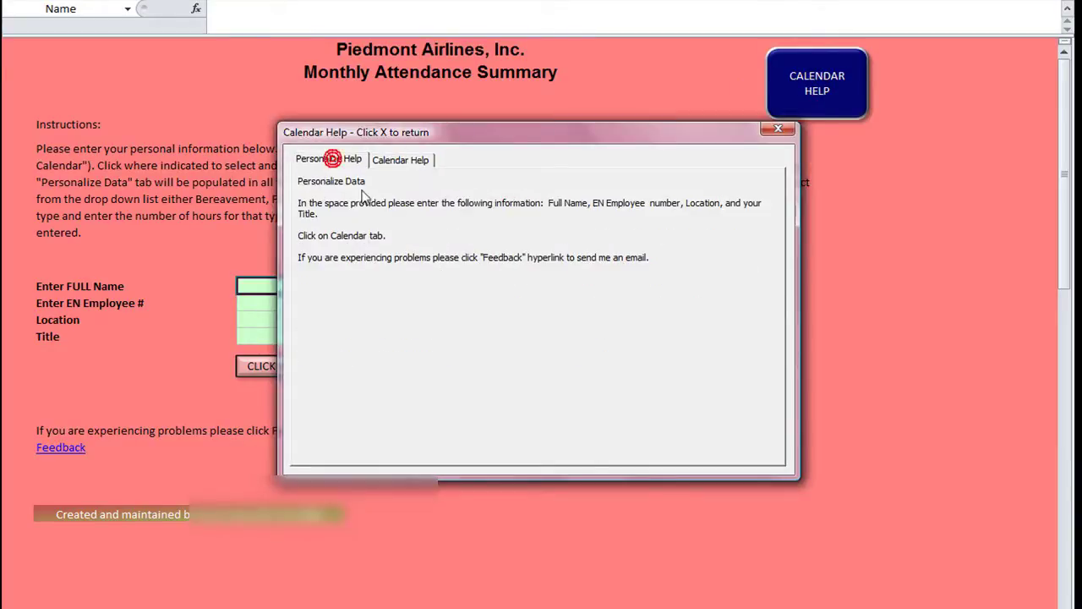
click(400, 159)
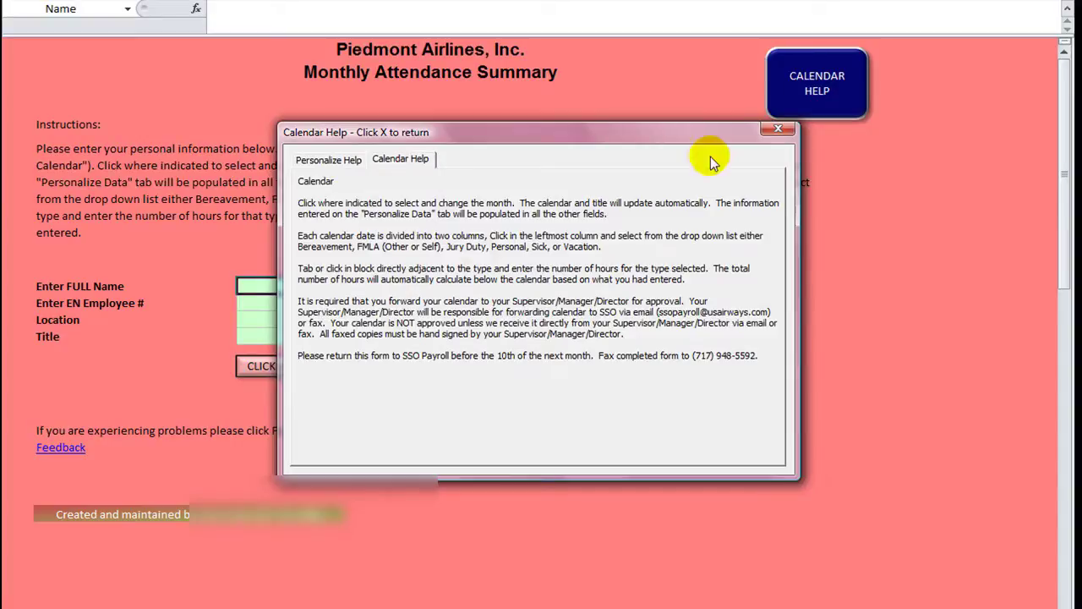
click(778, 129)
Step: Enter the employee's full name in the Full Name cell
click(480, 425)
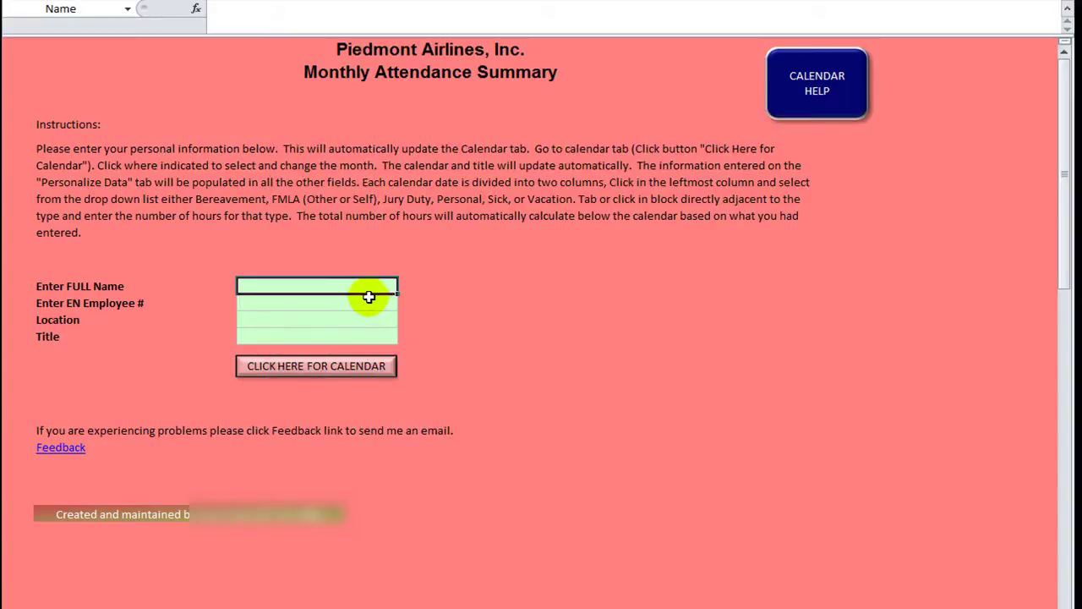
scroll(386, 322, down, 1)
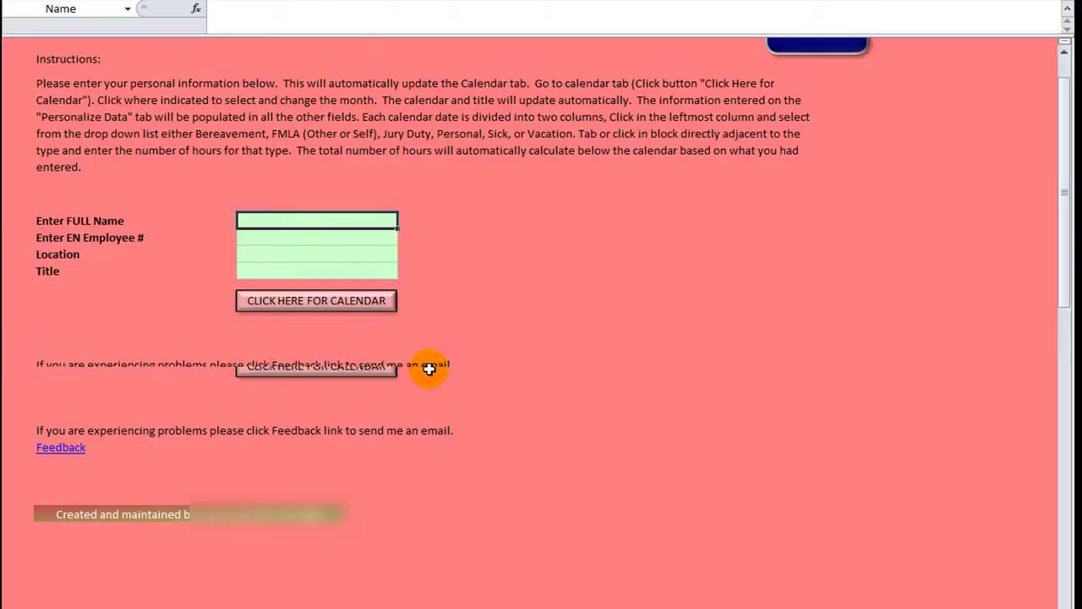
scroll(428, 367, up, 1)
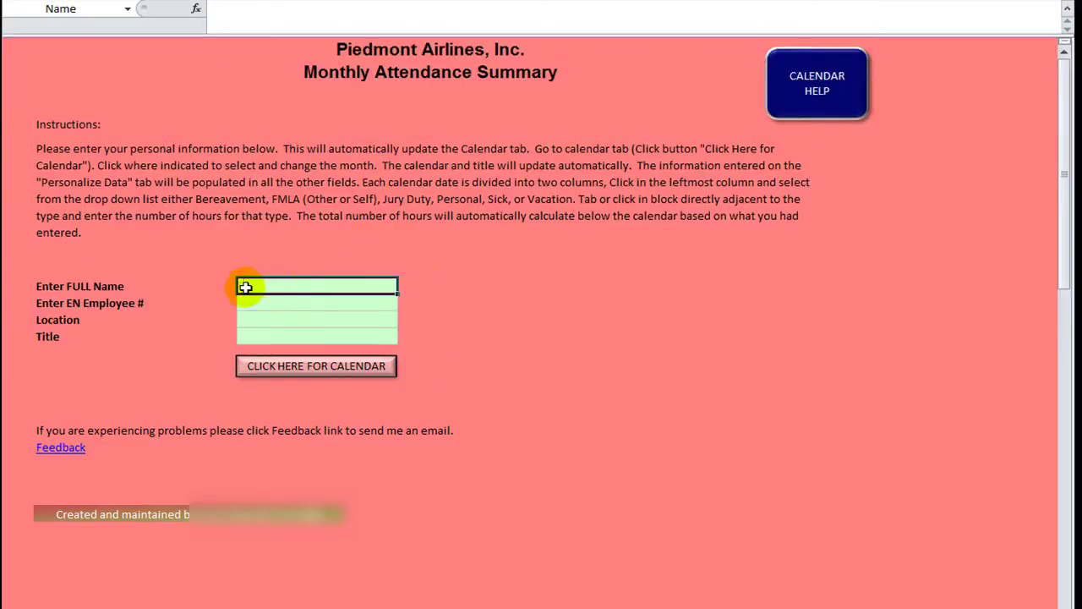
click(273, 290)
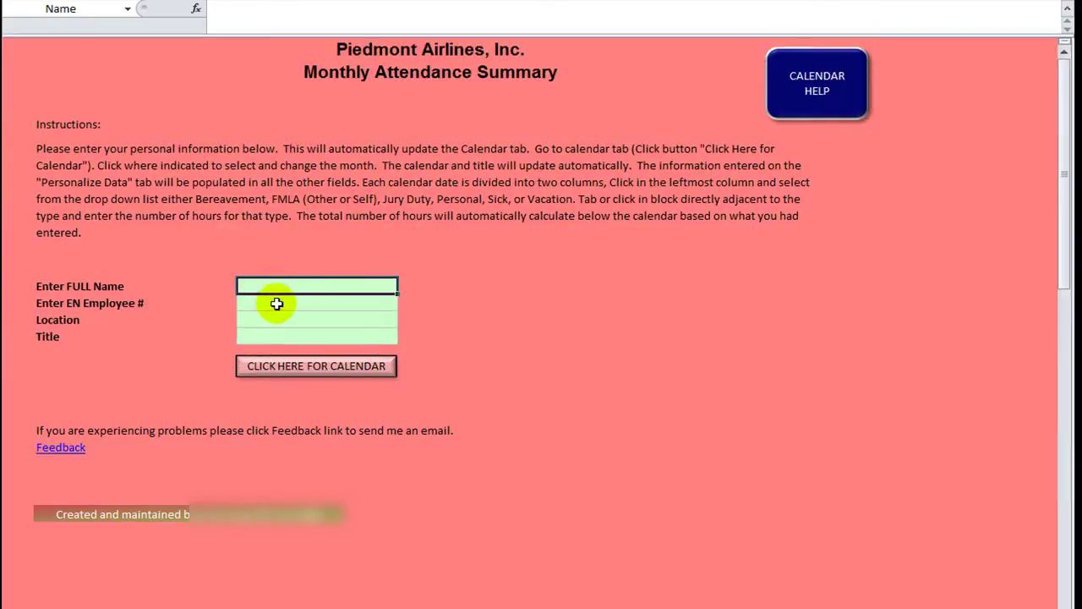
click(276, 304)
click(279, 319)
click(290, 338)
click(299, 282)
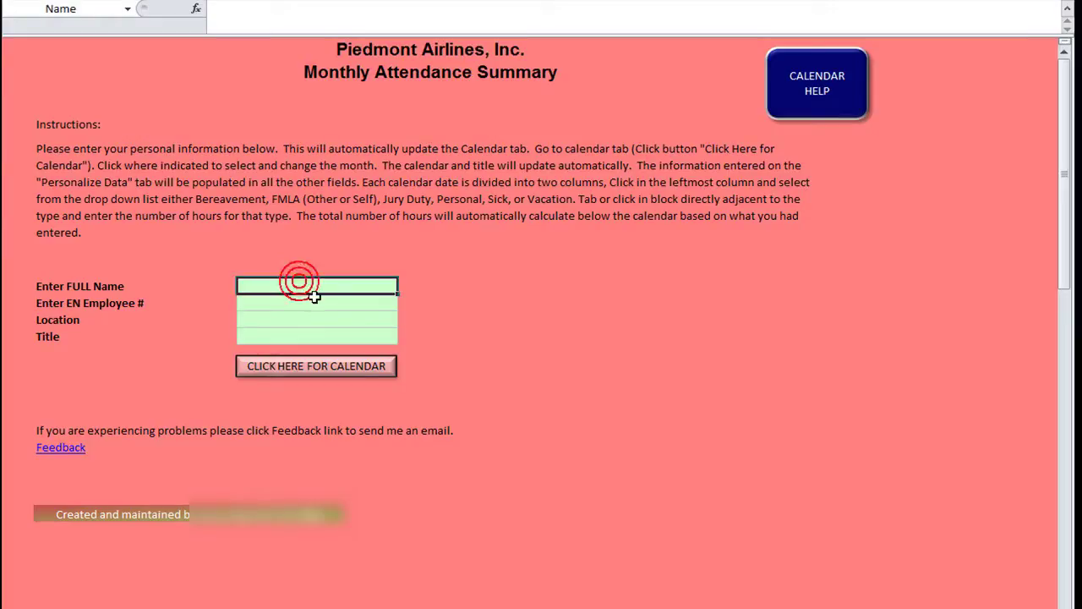
text(Dan)
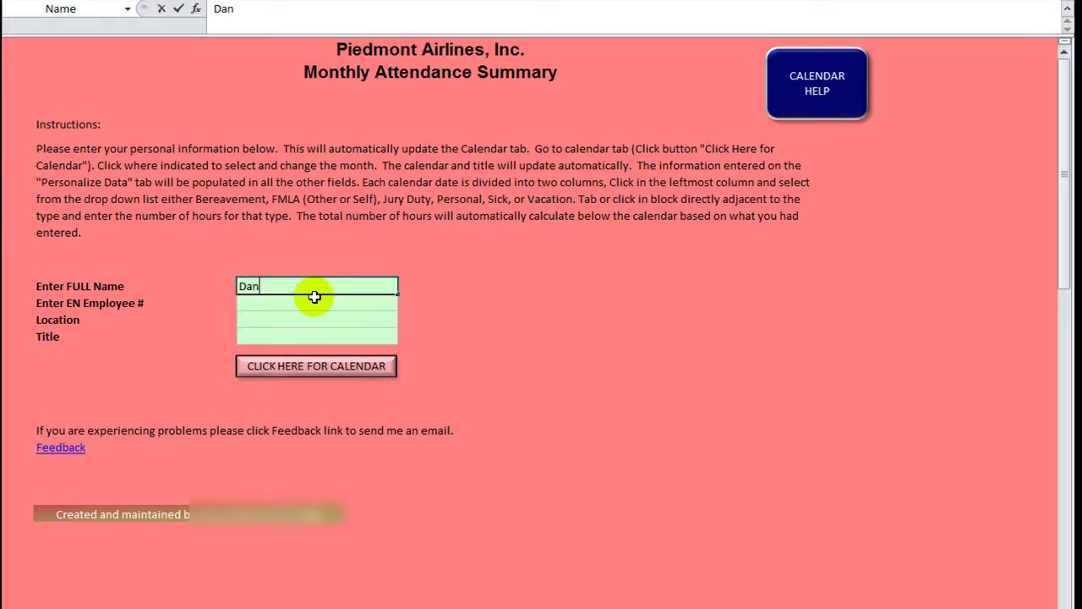
key(Return)
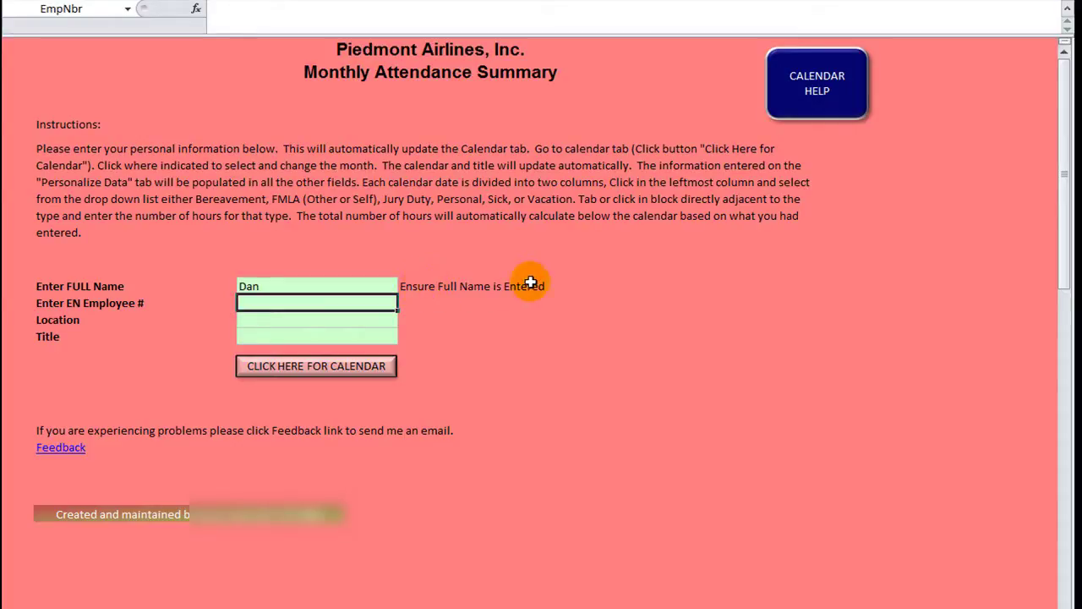
click(349, 285)
double_click(302, 286)
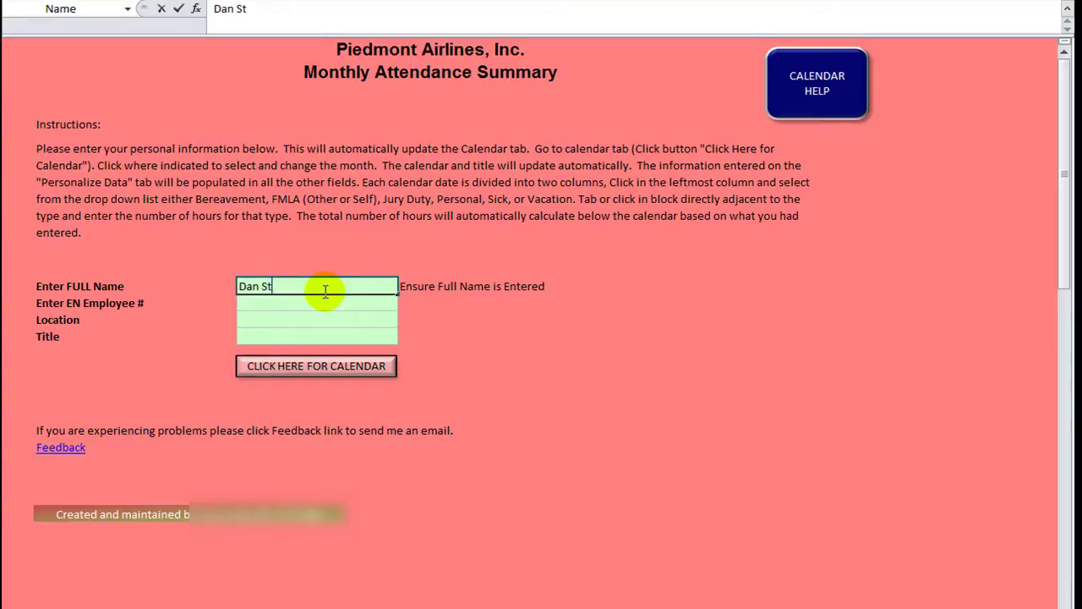
key(Return)
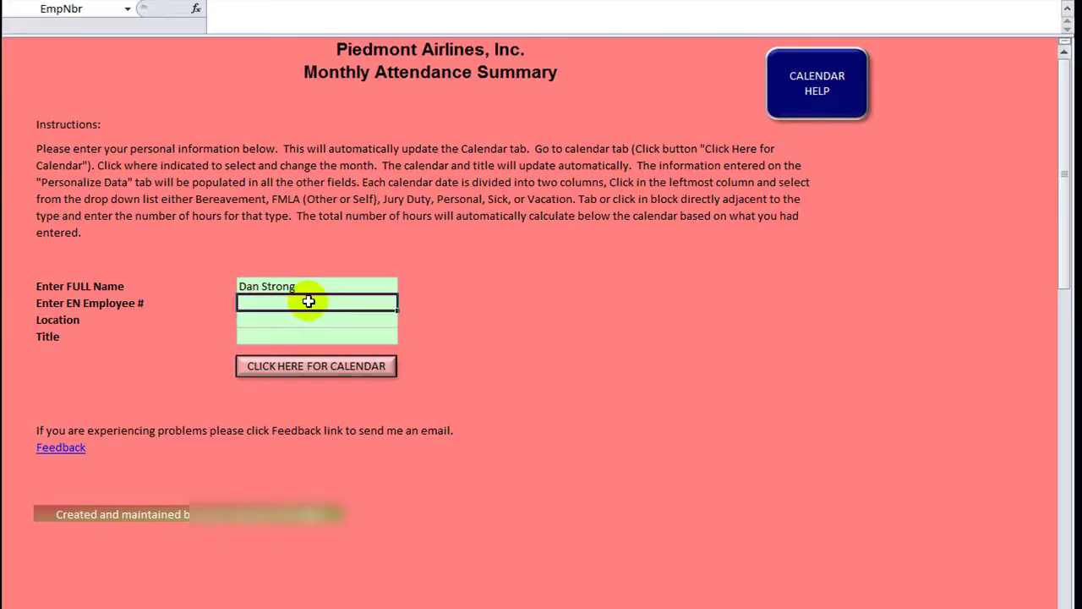
Step: Fill in the employee number, location 123 and title Programmer
text(40826)
key(Return)
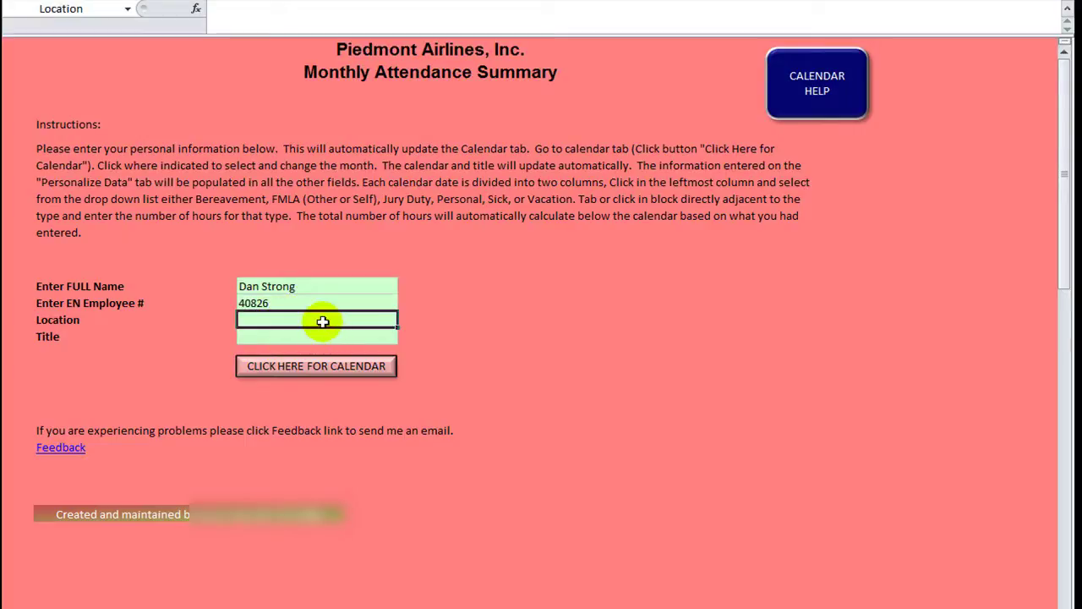
text(00123)
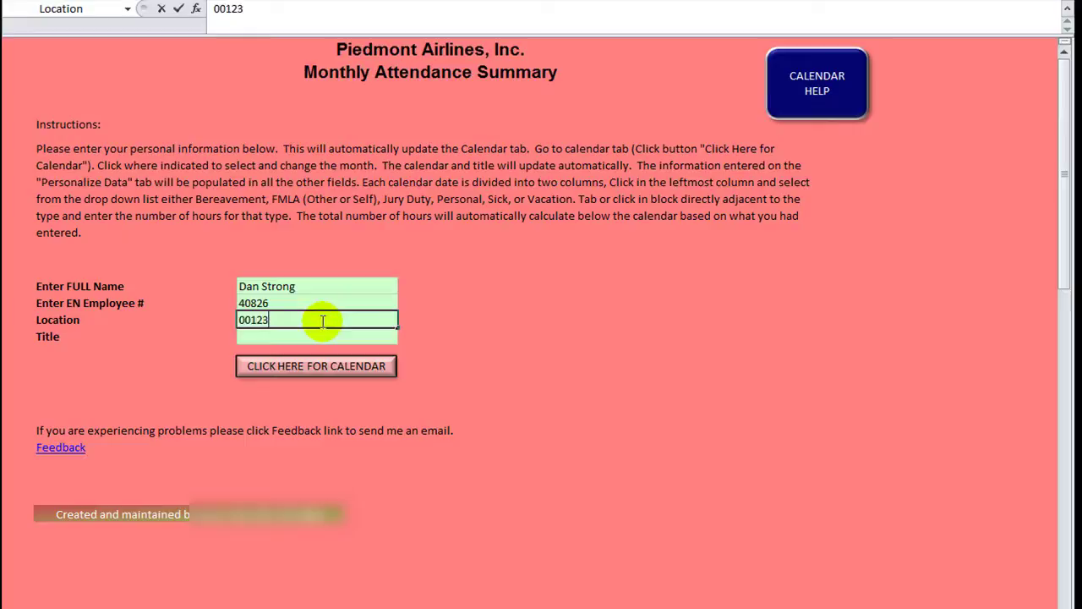
key(Return)
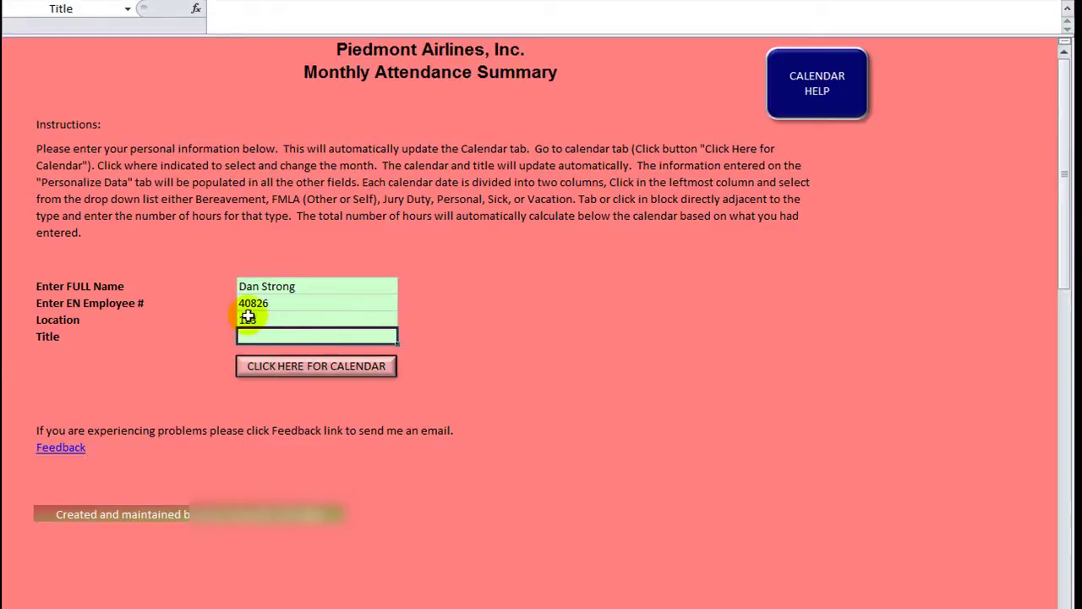
text(Pro)
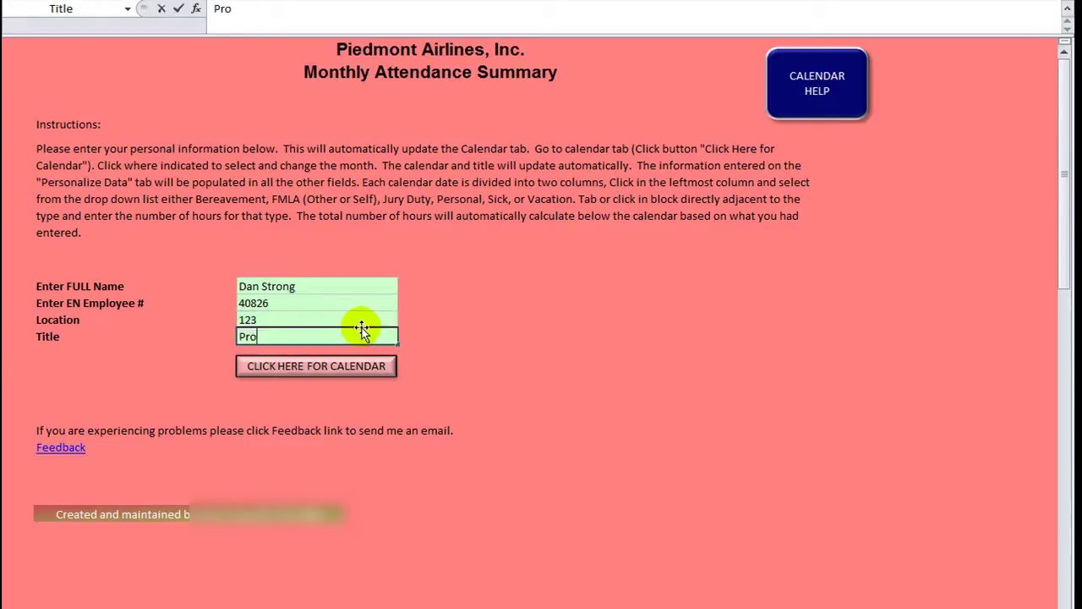
text(grammer)
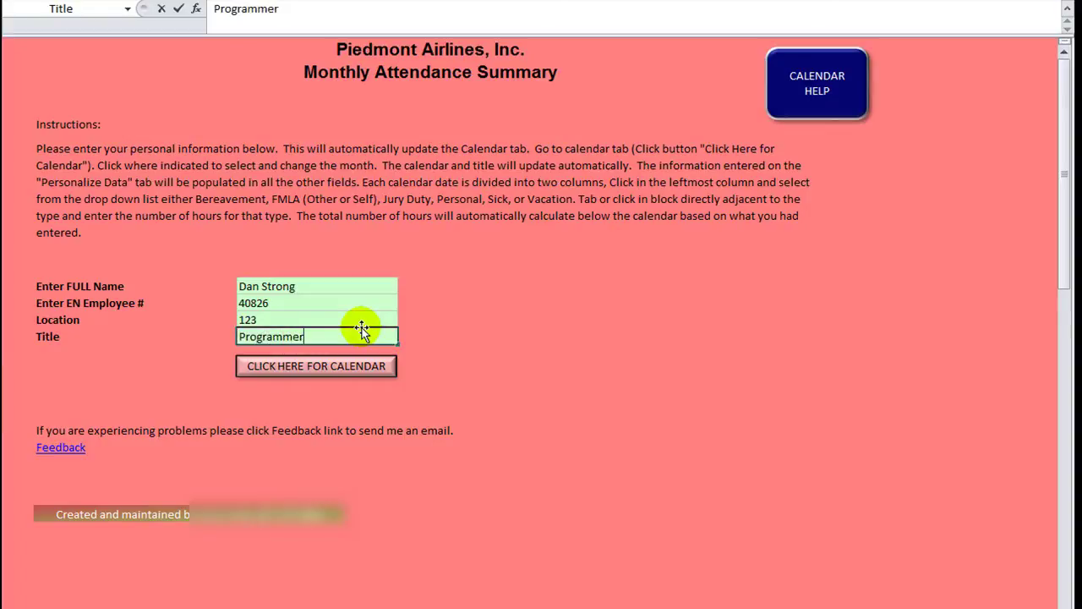
key(Return)
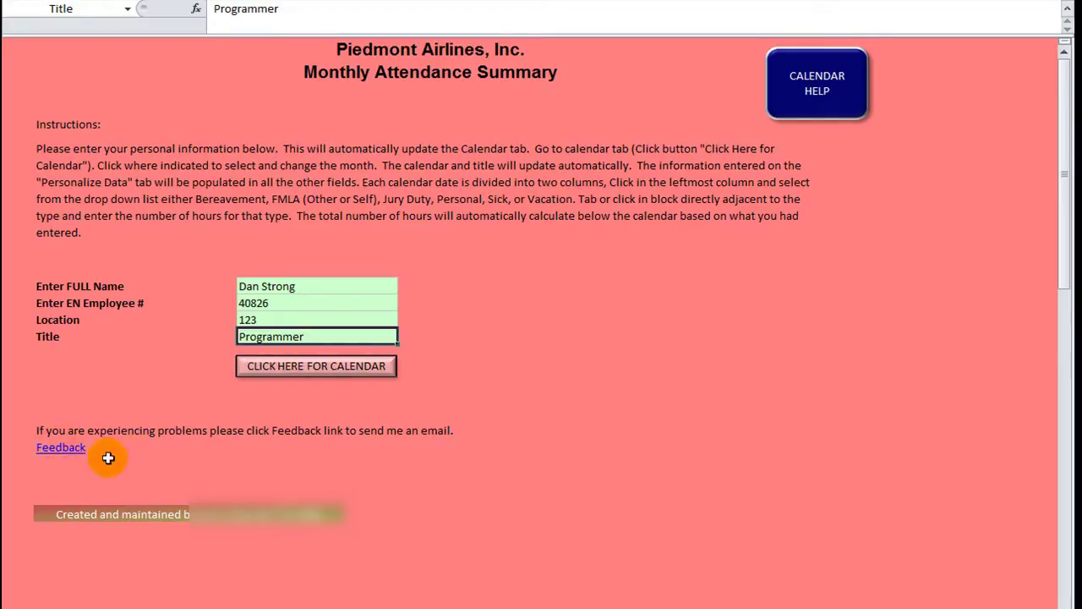
Step: Open the April 2013 calendar and scroll down to its hours-used totals and back
click(334, 361)
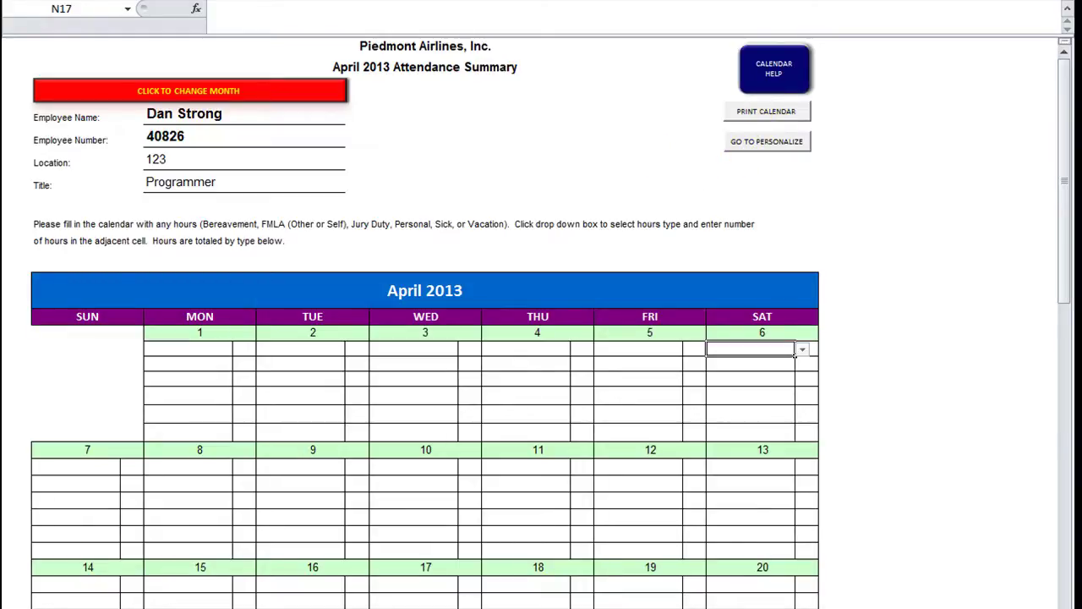
key(ctrl+Page_Up)
click(289, 364)
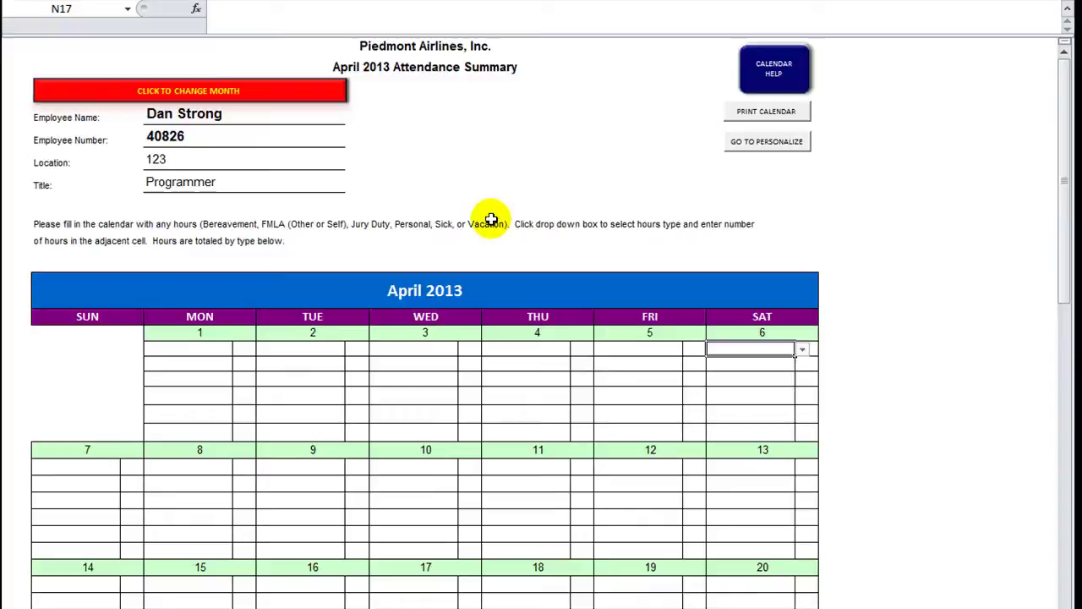
scroll(490, 221, down, 8)
scroll(414, 444, down, 6)
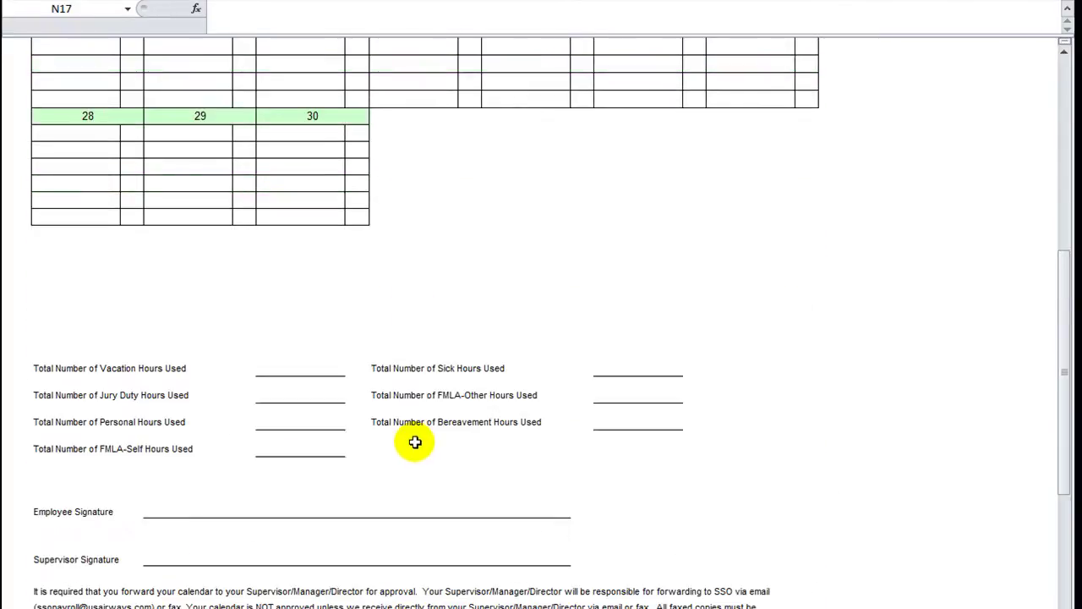
scroll(307, 451, up, 3)
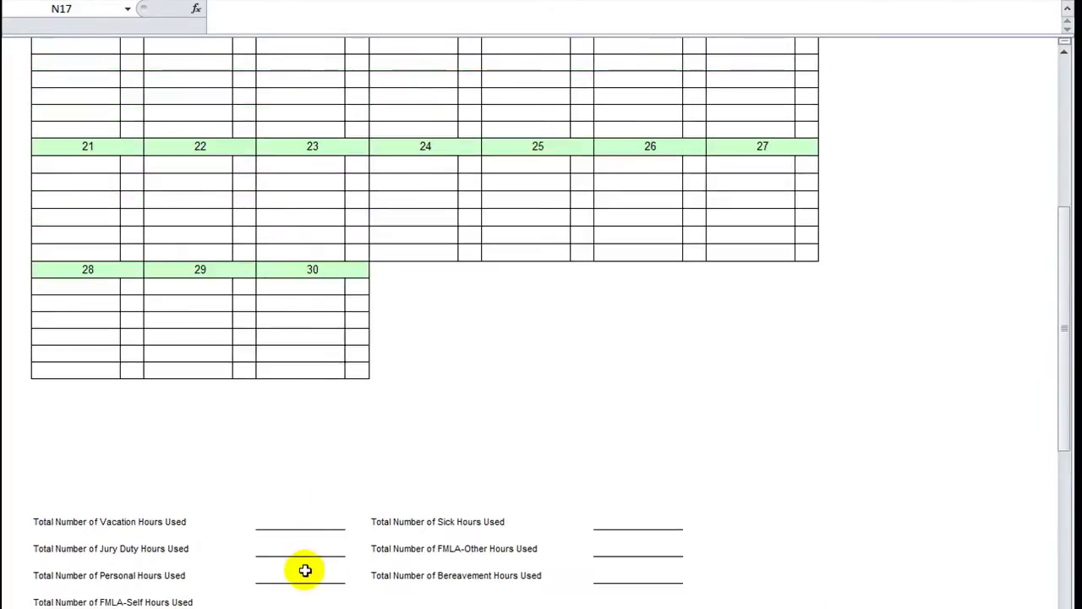
click(288, 521)
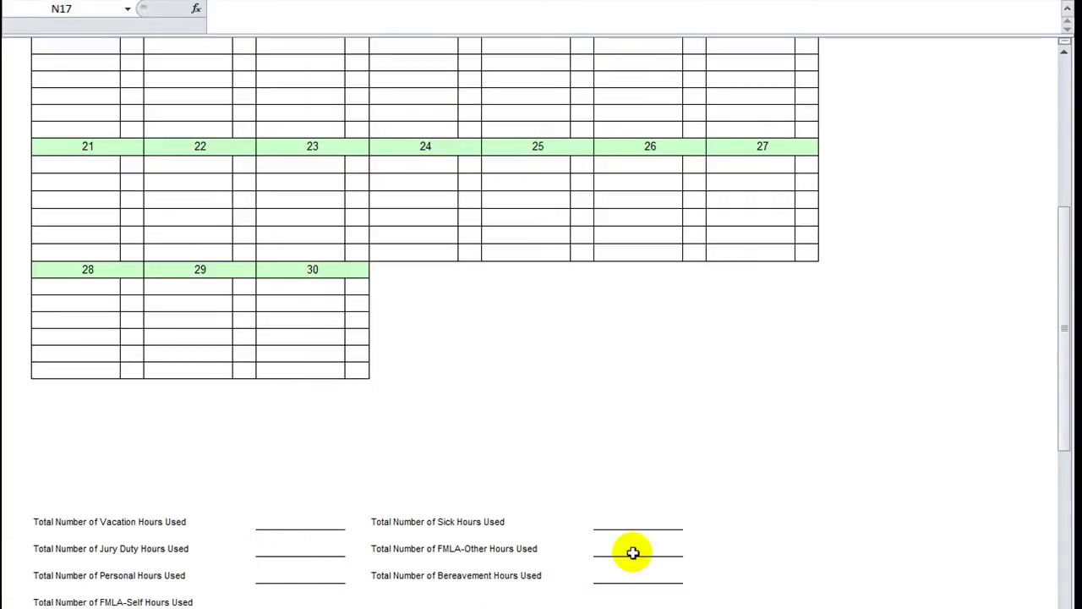
scroll(273, 544, up, 10)
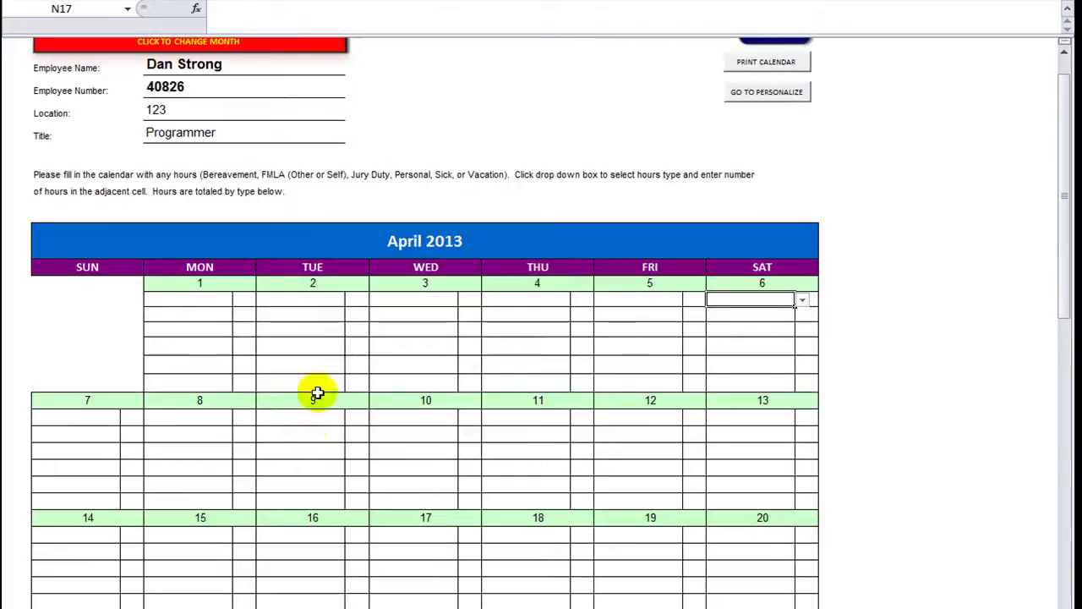
Step: Set Wednesday 3 April's hours type to Bereavement, then change it to FMLA - Self
click(313, 310)
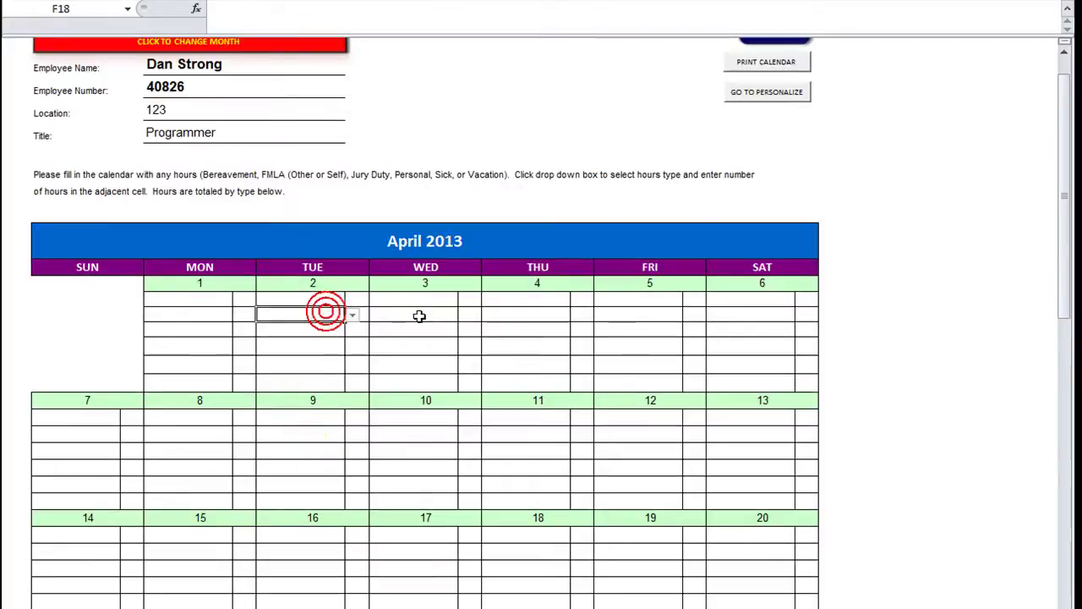
click(418, 313)
click(463, 316)
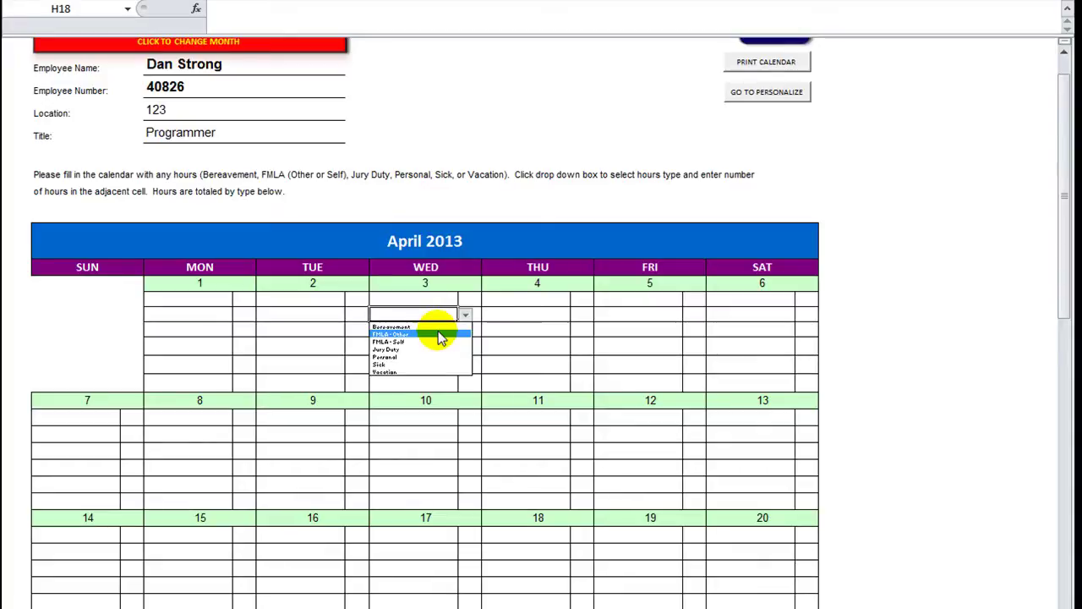
click(419, 327)
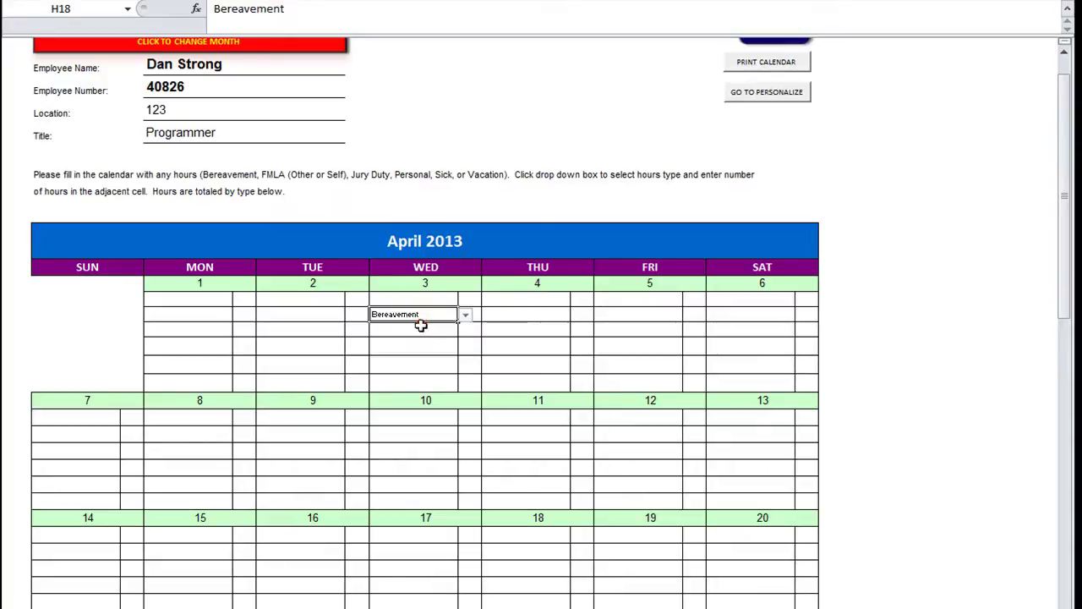
click(465, 317)
click(430, 341)
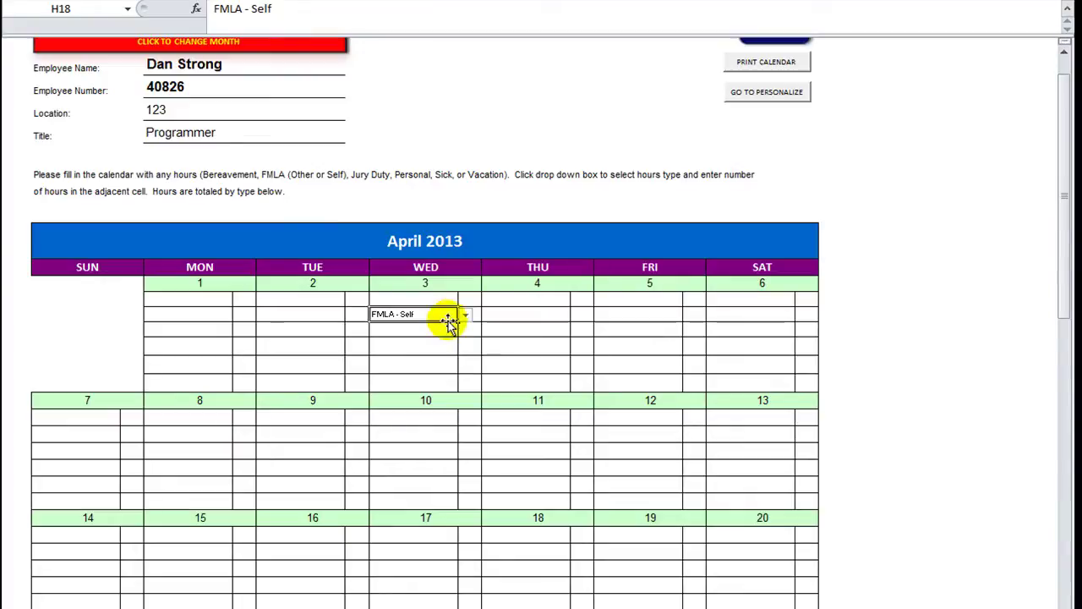
click(464, 316)
click(456, 314)
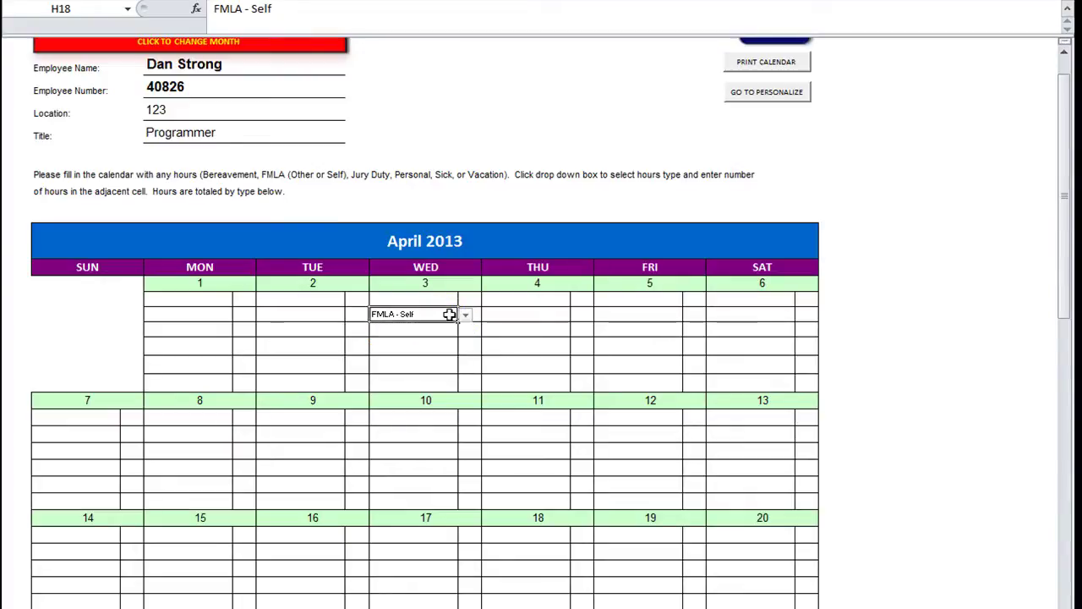
click(445, 364)
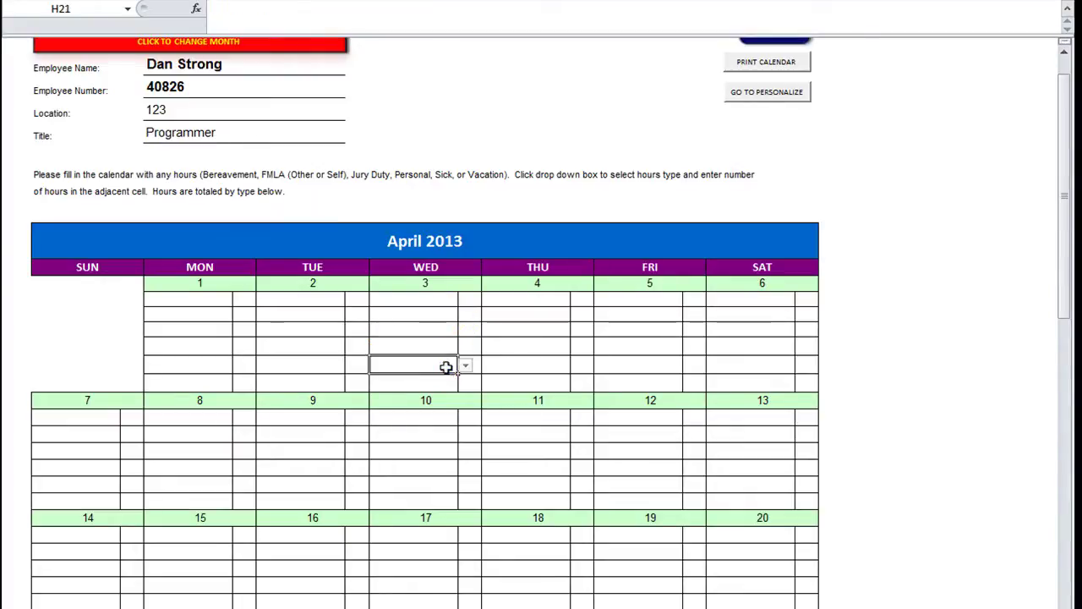
Step: Bring up the calendar's month and year selector and drag it aside
scroll(246, 196, up, 1)
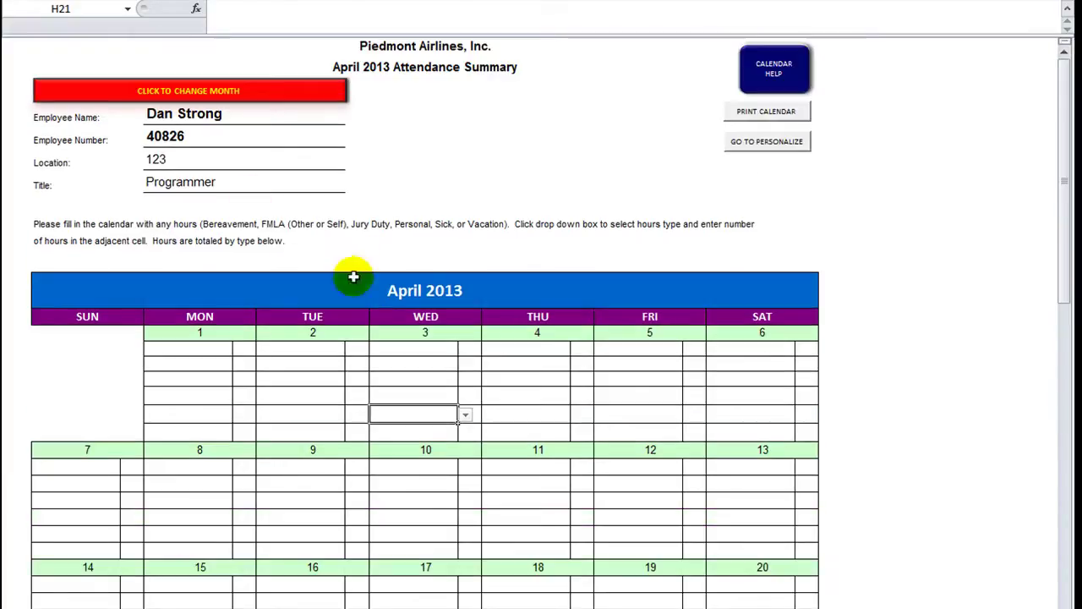
click(179, 93)
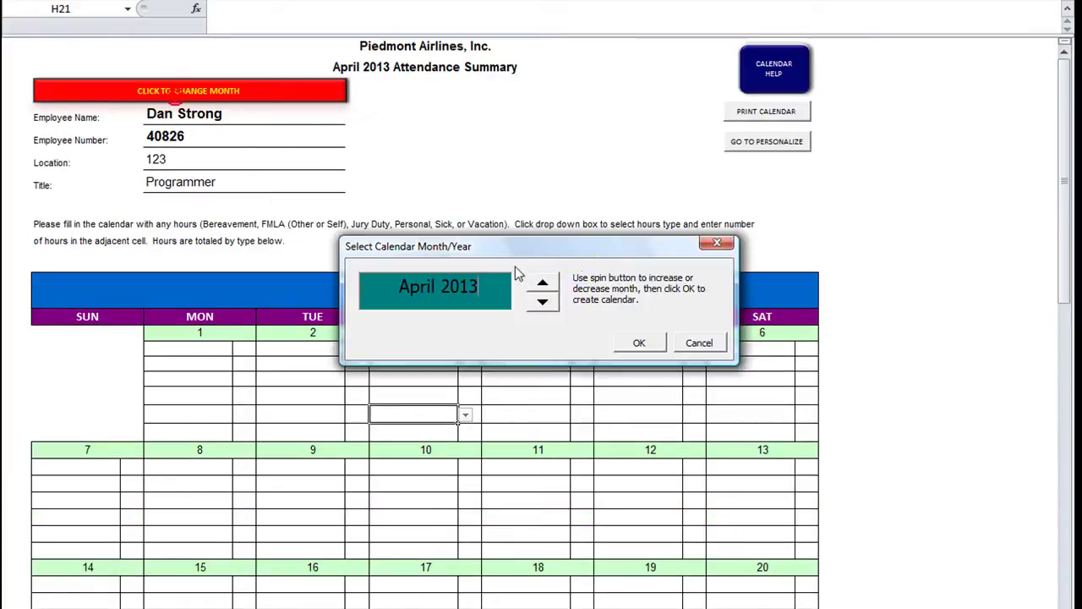
drag(566, 243, 520, 136)
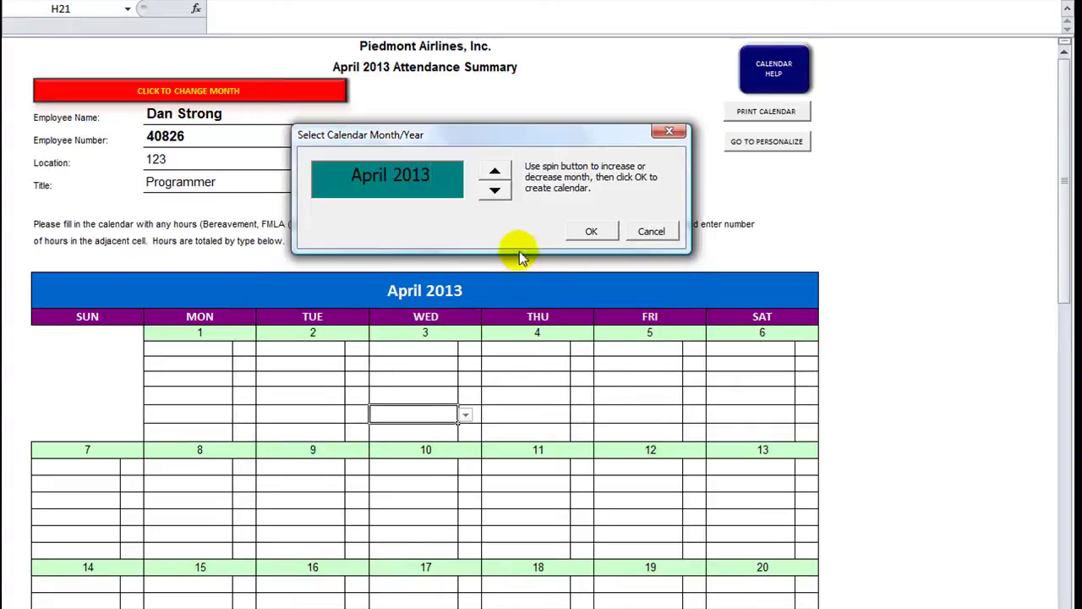
Step: Spin the month back and forth and confirm April 2013 as the calendar month
click(494, 173)
click(498, 191)
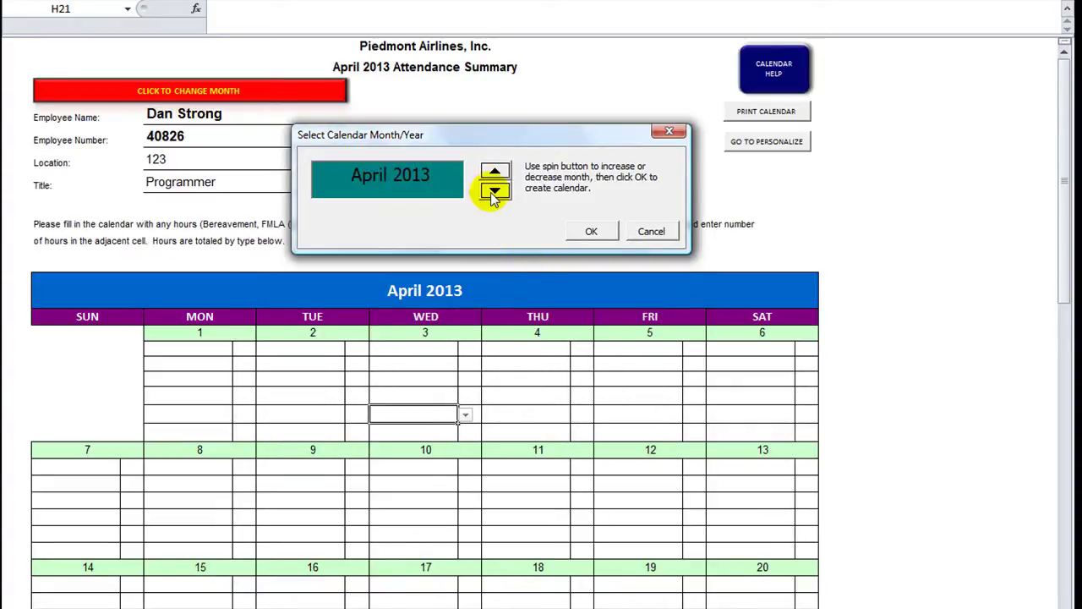
click(498, 172)
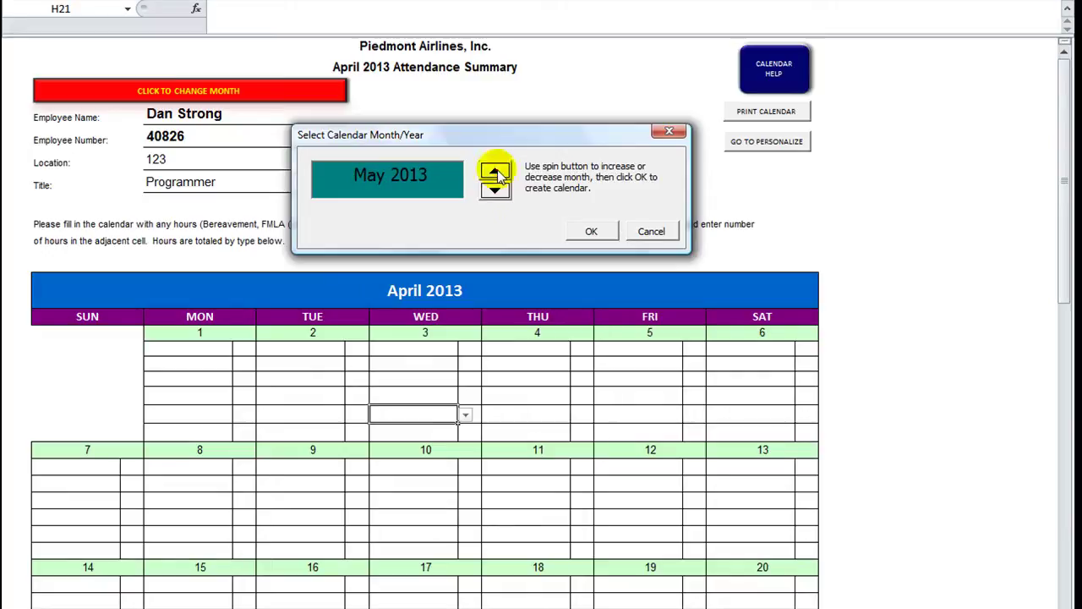
click(497, 172)
click(495, 172)
click(496, 173)
click(496, 173)
click(495, 190)
click(495, 190)
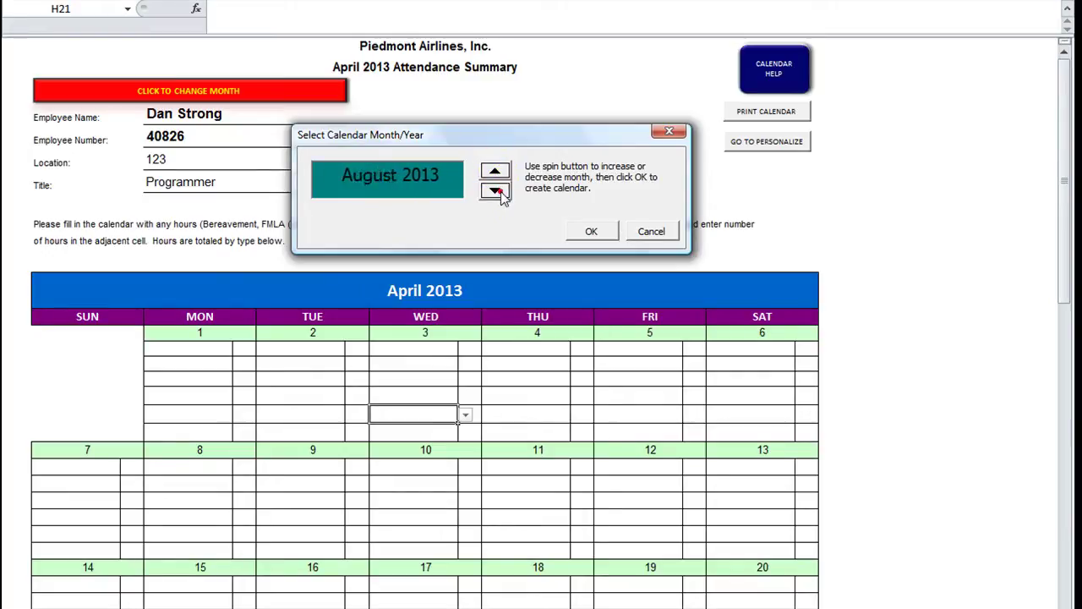
click(495, 190)
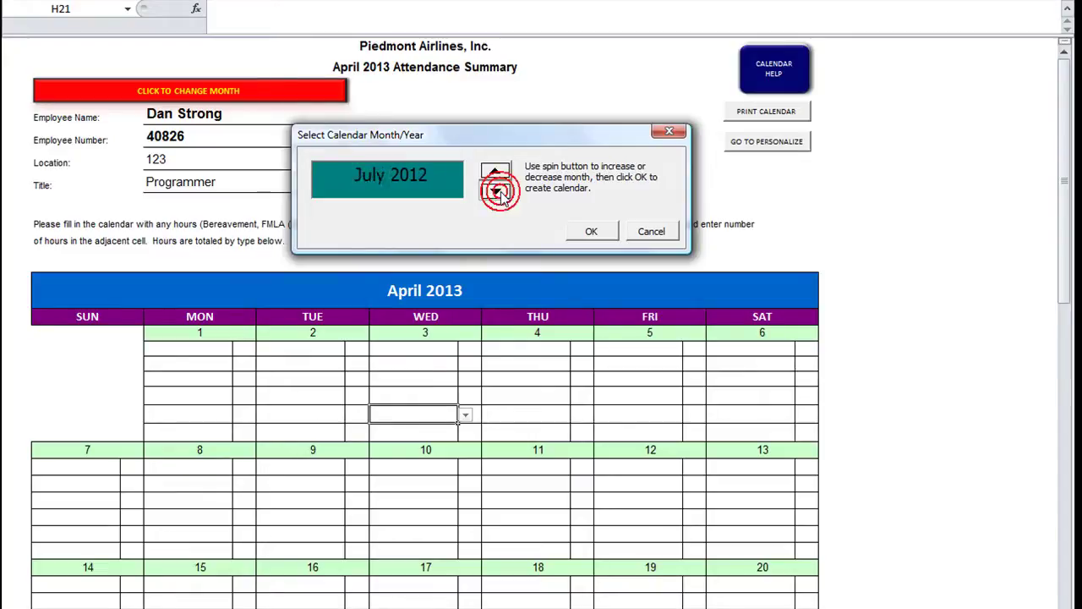
click(495, 191)
click(496, 172)
click(495, 172)
click(496, 172)
click(496, 172)
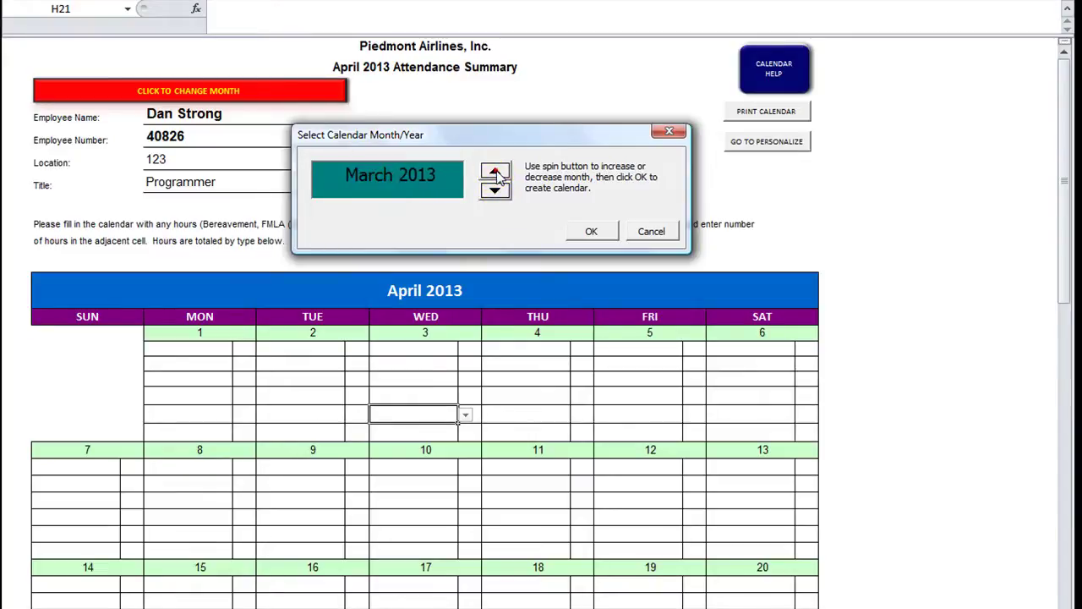
click(587, 233)
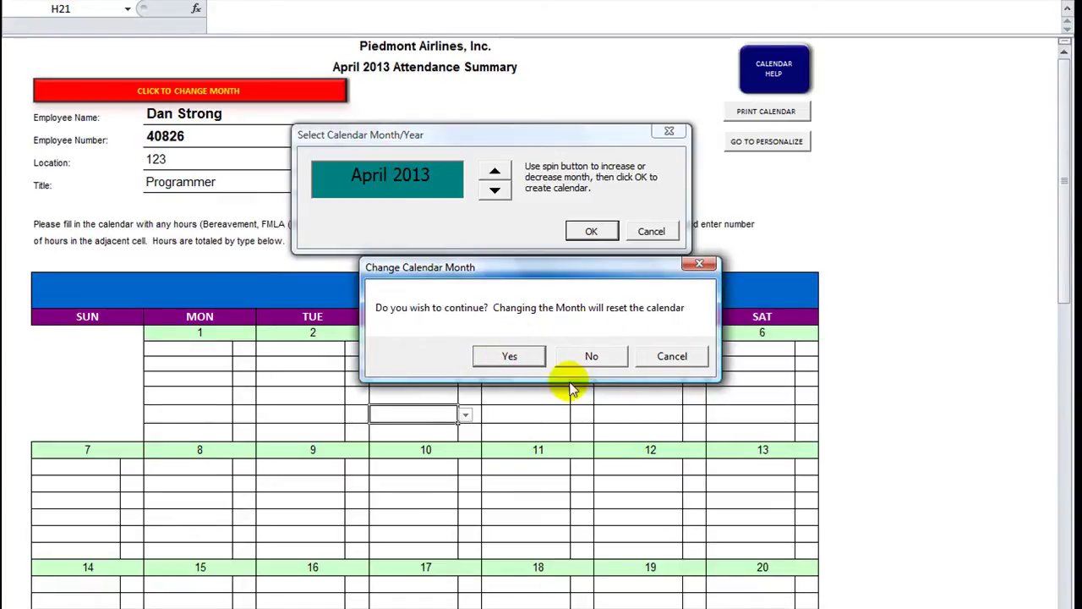
click(511, 356)
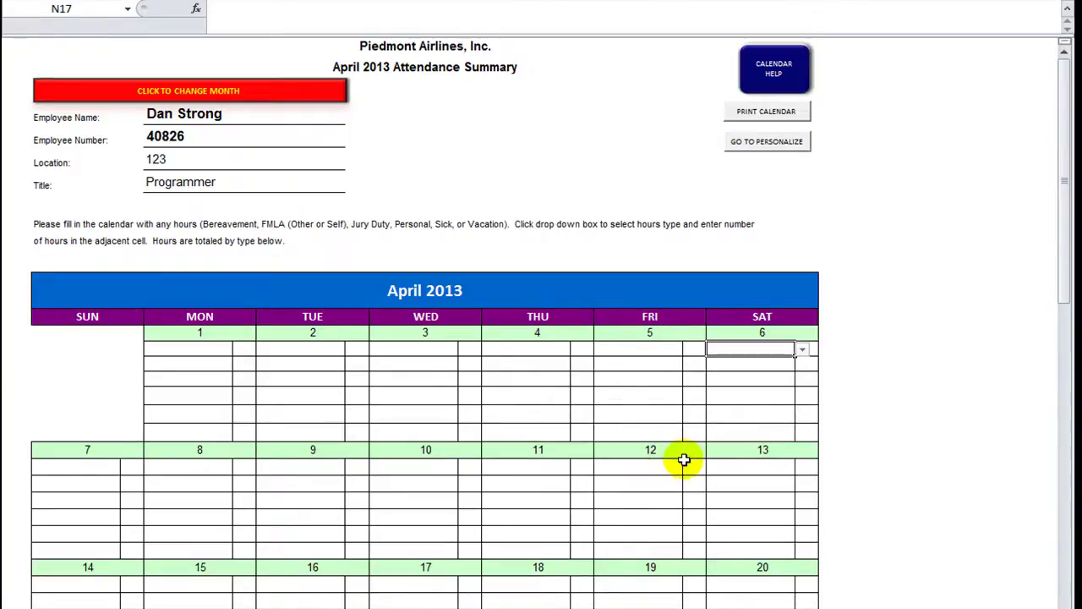
scroll(684, 459, down, 7)
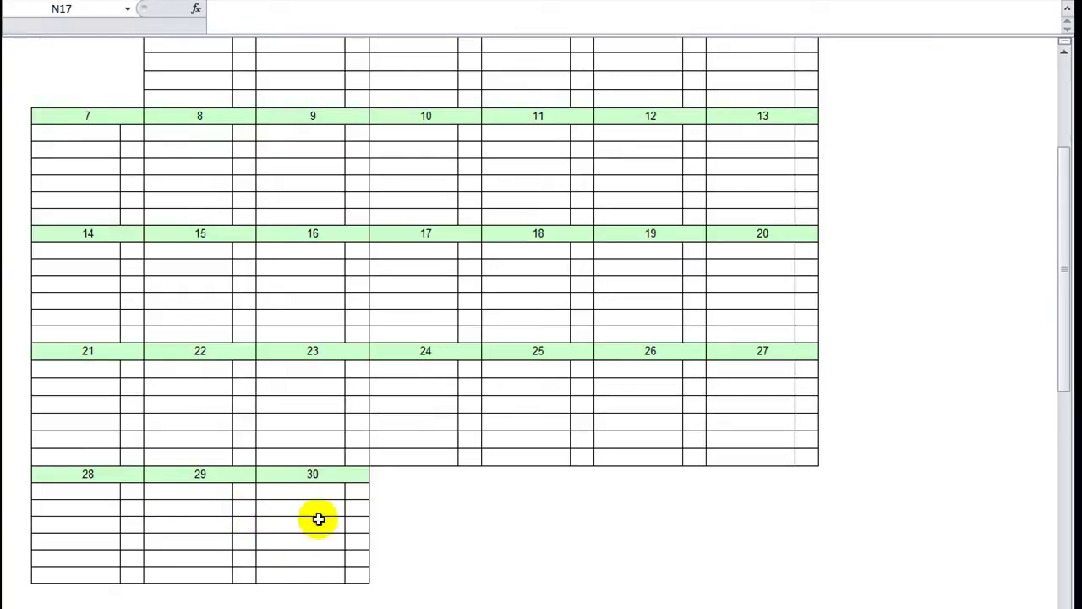
scroll(596, 415, up, 3)
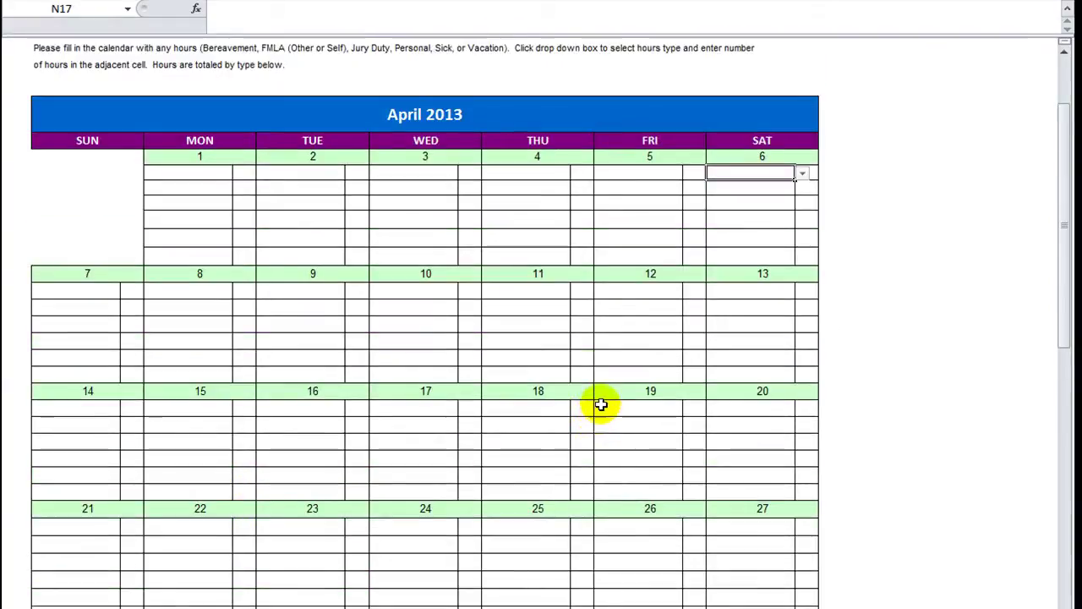
scroll(600, 402, up, 3)
scroll(601, 402, down, 3)
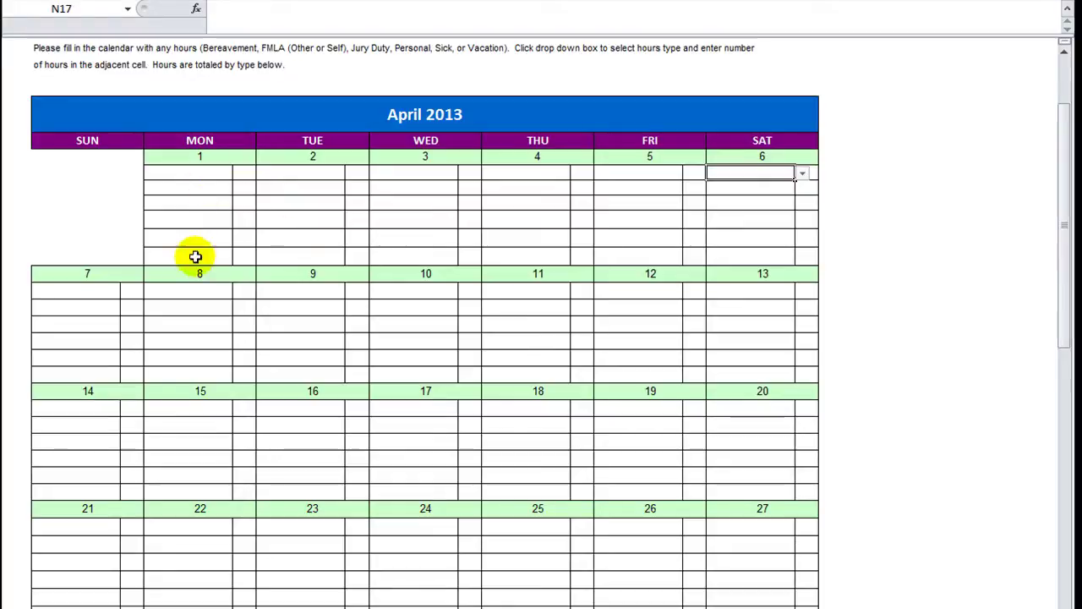
scroll(380, 573, down, 2)
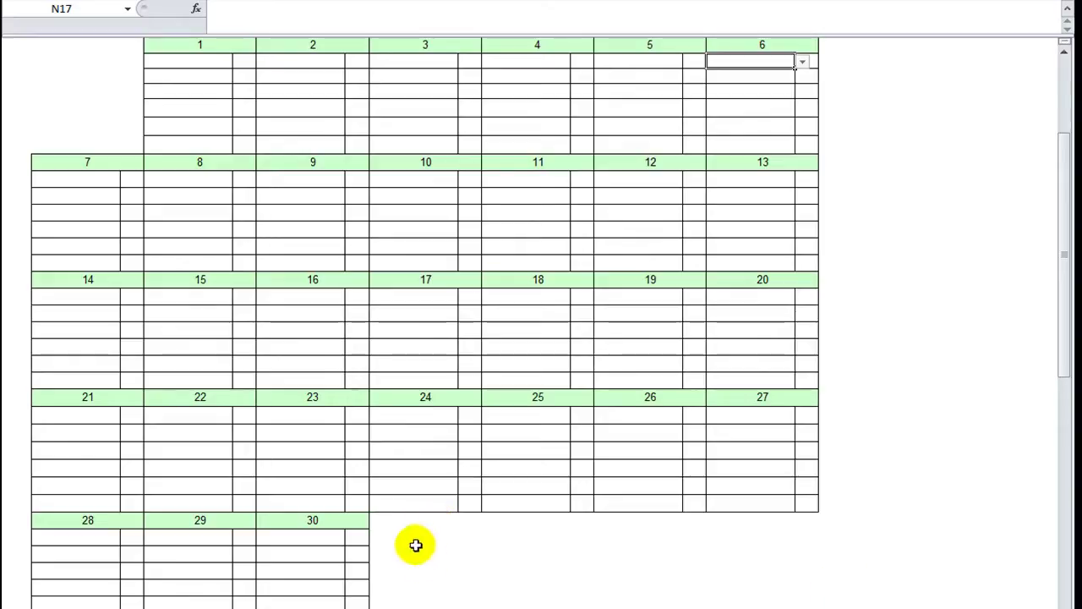
scroll(861, 605, up, 5)
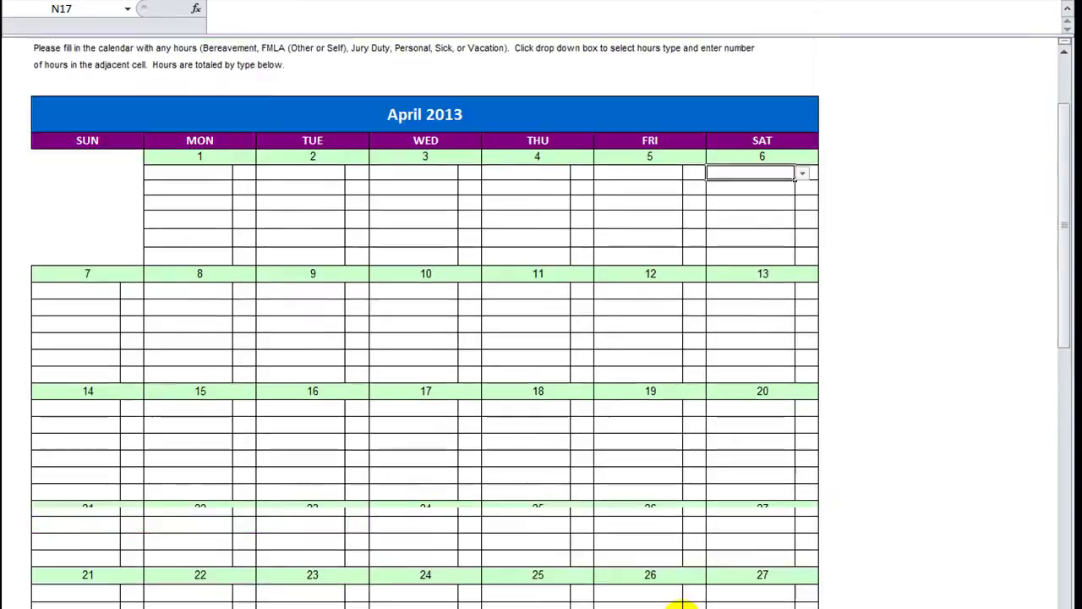
scroll(834, 589, down, 3)
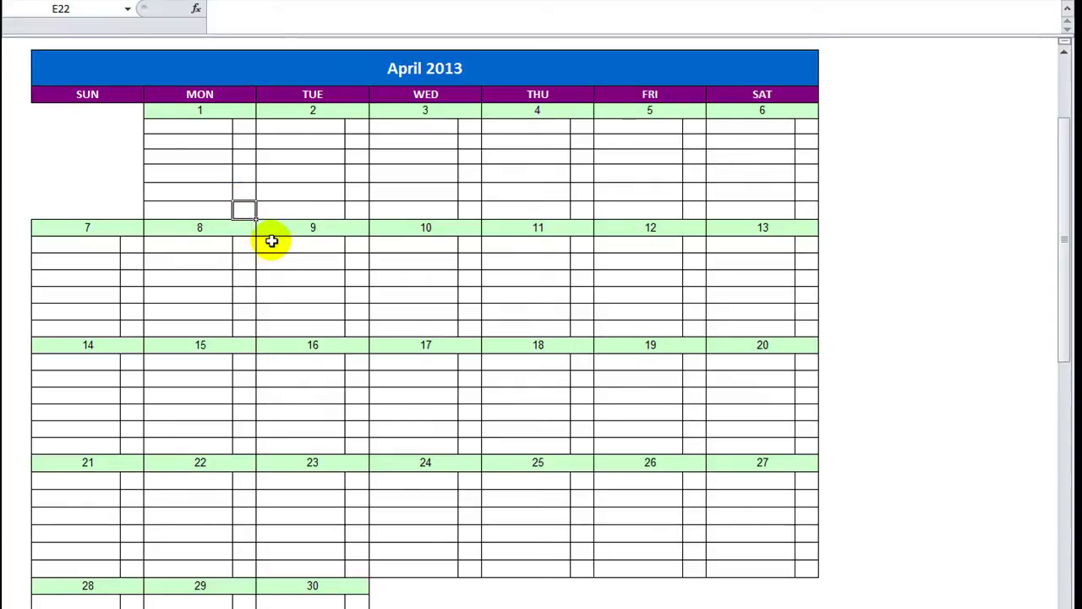
Step: Spin the month and year selector forward to June 2015
scroll(273, 239, up, 3)
click(195, 48)
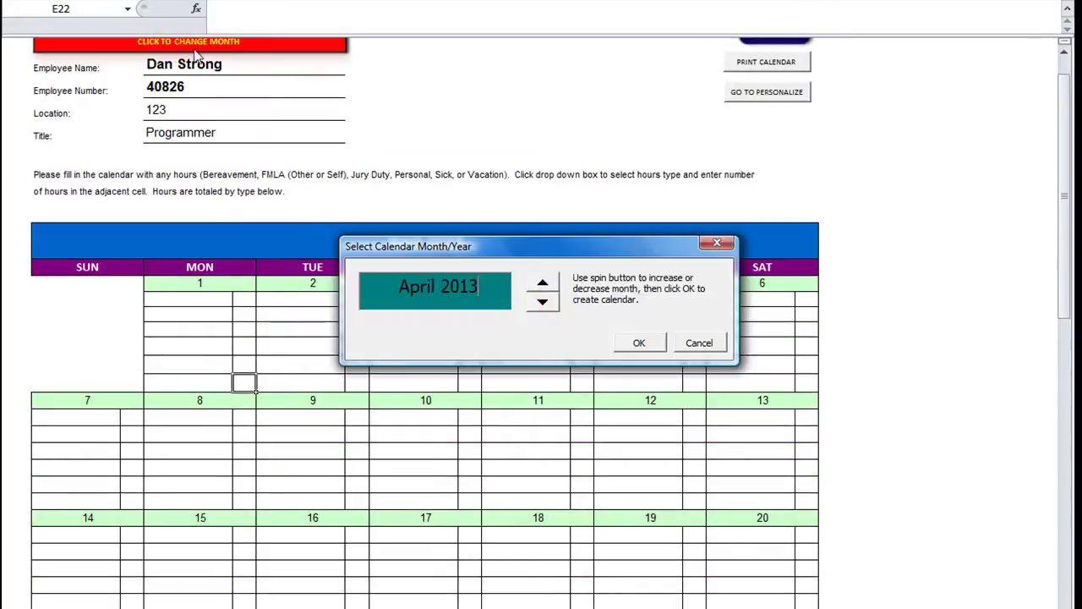
click(553, 284)
click(553, 284)
click(553, 284)
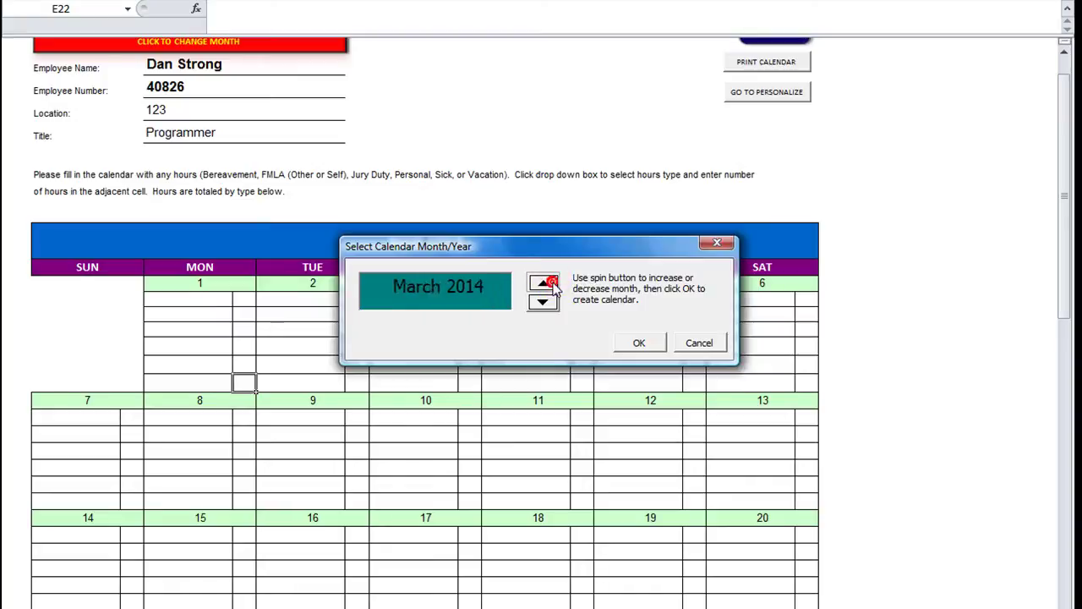
click(553, 284)
click(553, 284)
click(543, 284)
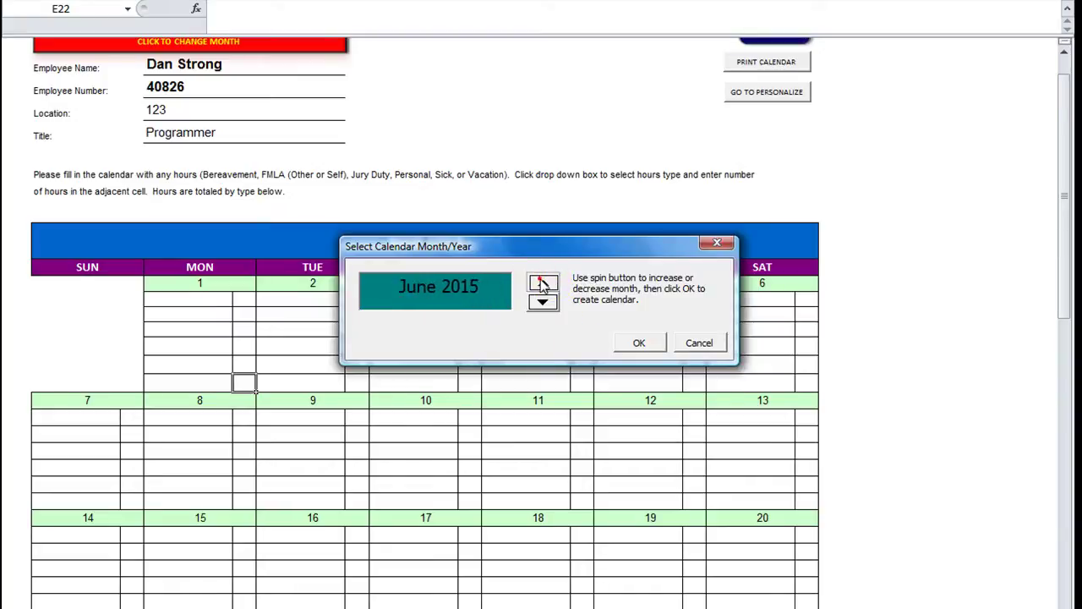
Step: Accept June 2015 and confirm the reset, rebuilding a blank June calendar
click(643, 341)
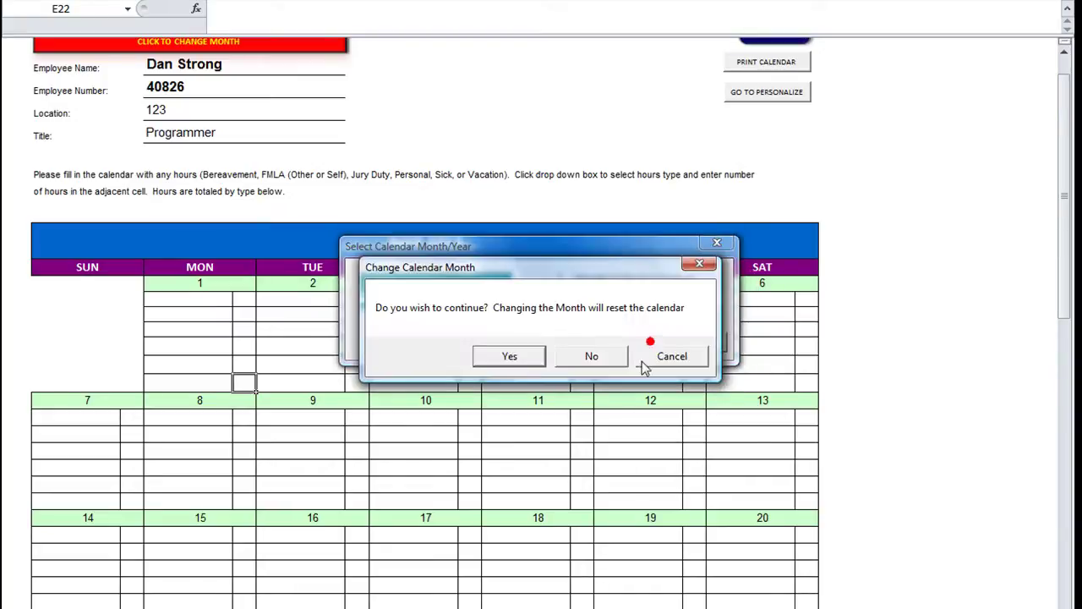
click(510, 356)
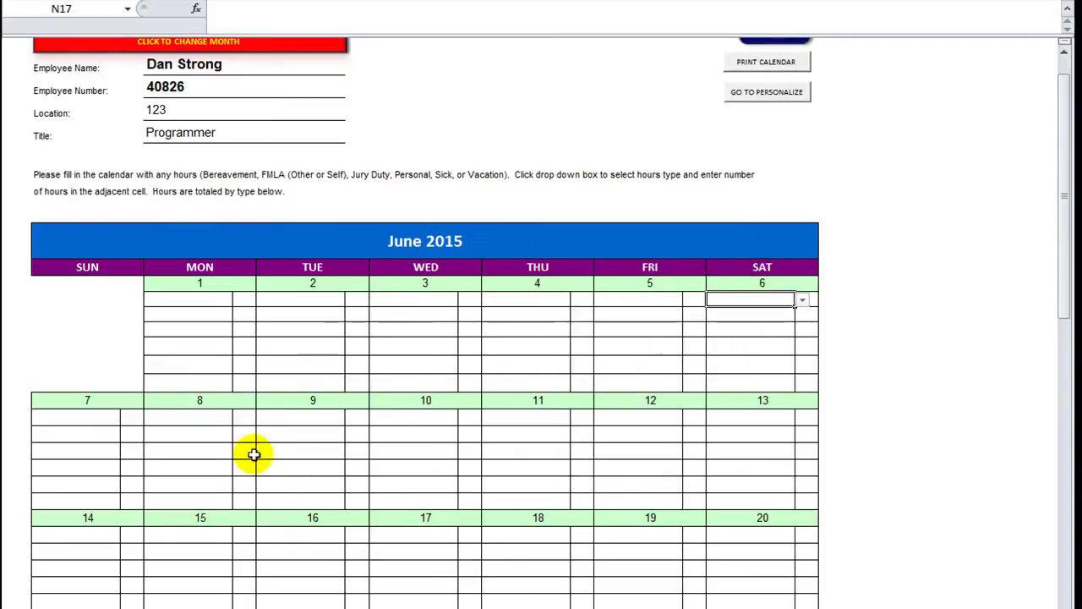
scroll(254, 454, down, 7)
scroll(409, 532, up, 2)
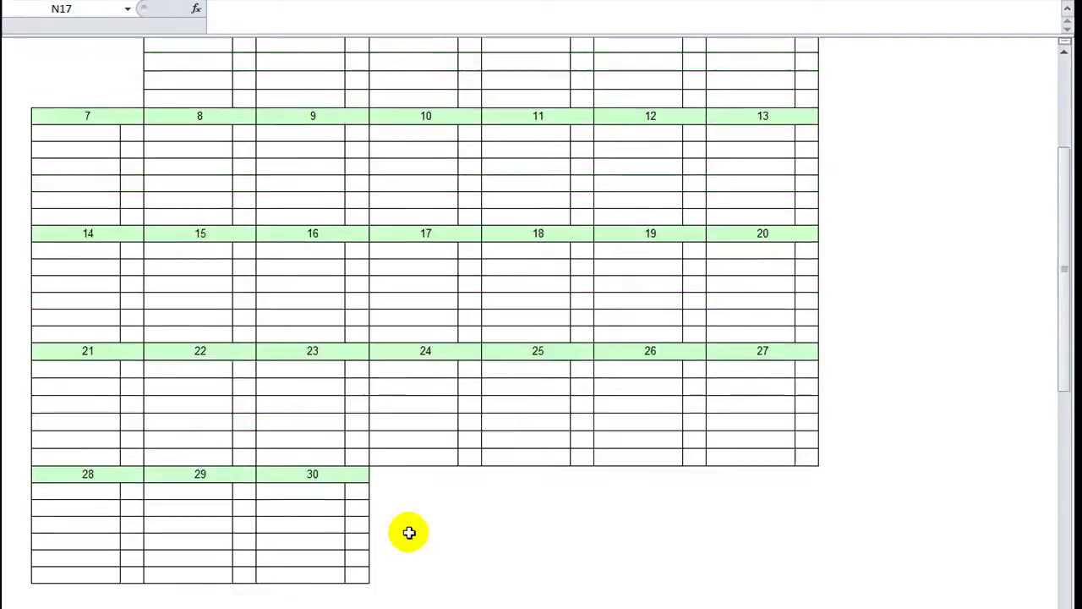
scroll(409, 532, up, 4)
scroll(408, 531, down, 3)
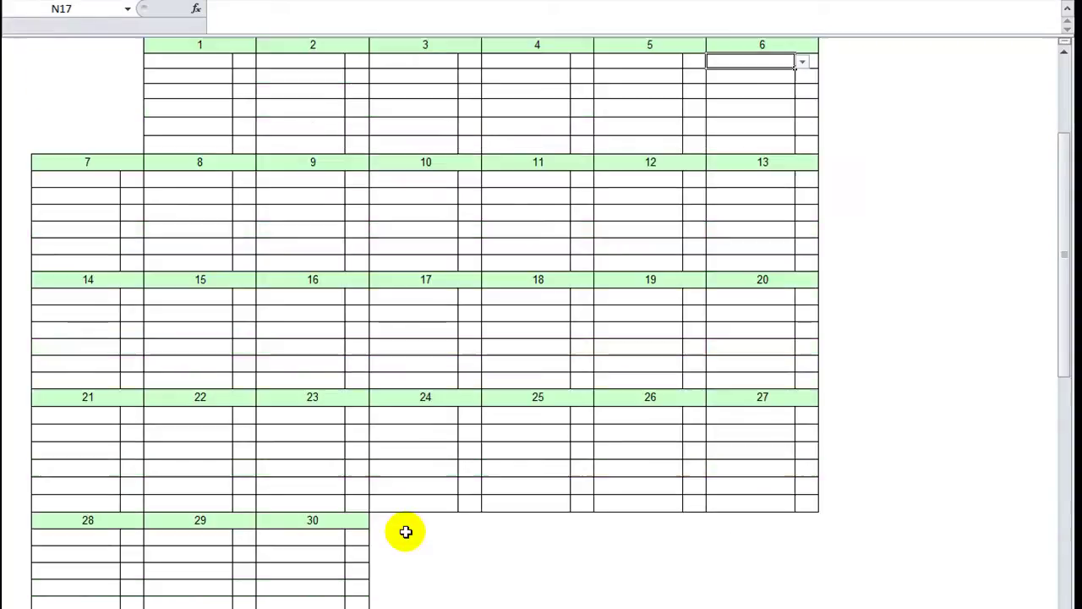
scroll(405, 531, up, 3)
scroll(406, 532, up, 2)
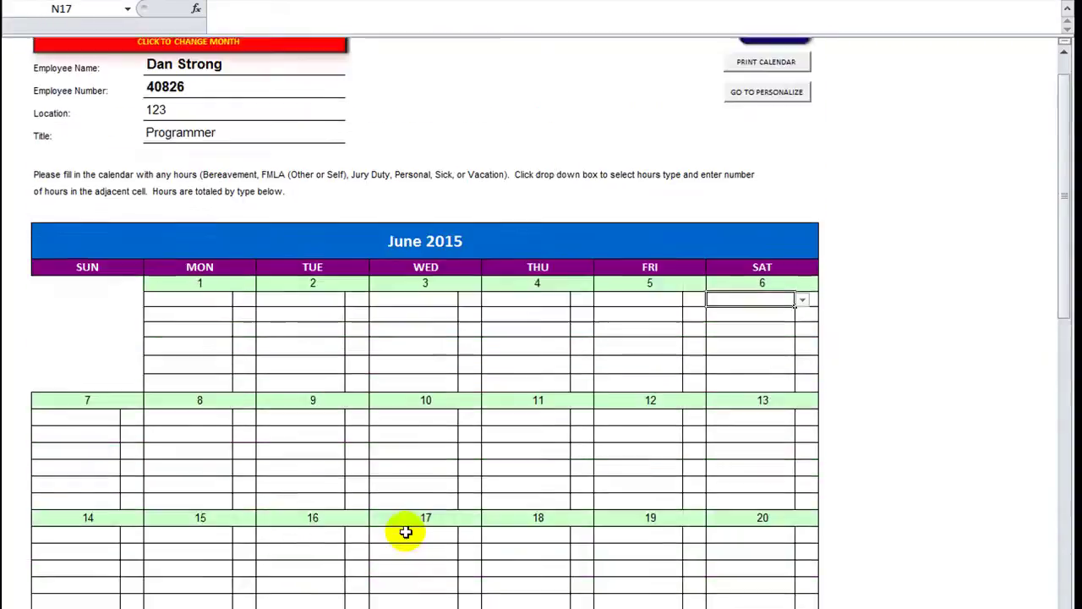
Step: Switch the calendar to August 2013, confirm the reset, and select cell F19
click(252, 98)
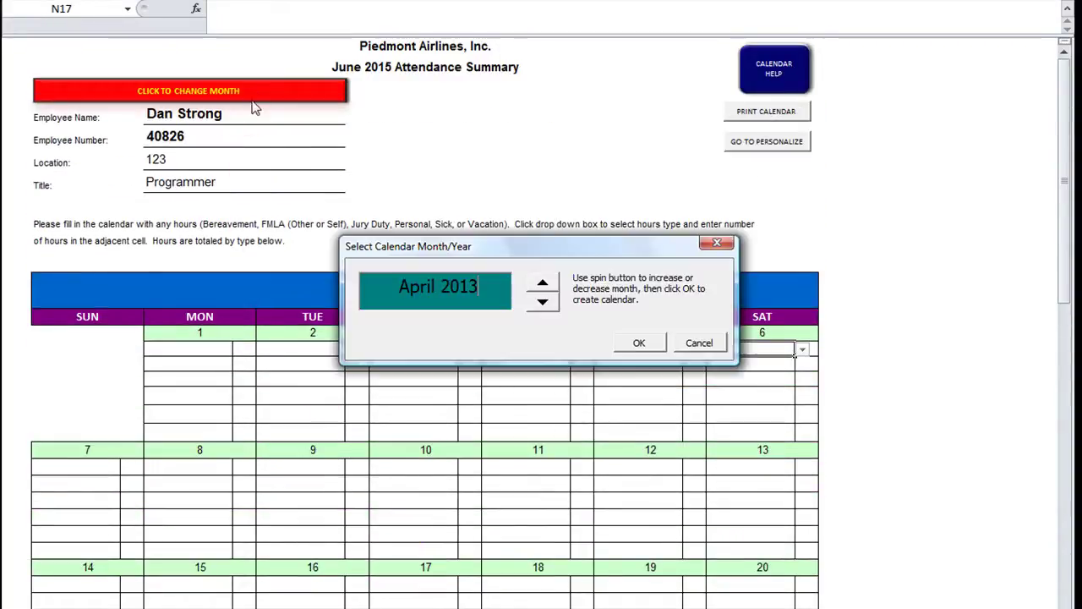
click(543, 282)
click(542, 282)
click(543, 283)
click(543, 282)
click(638, 339)
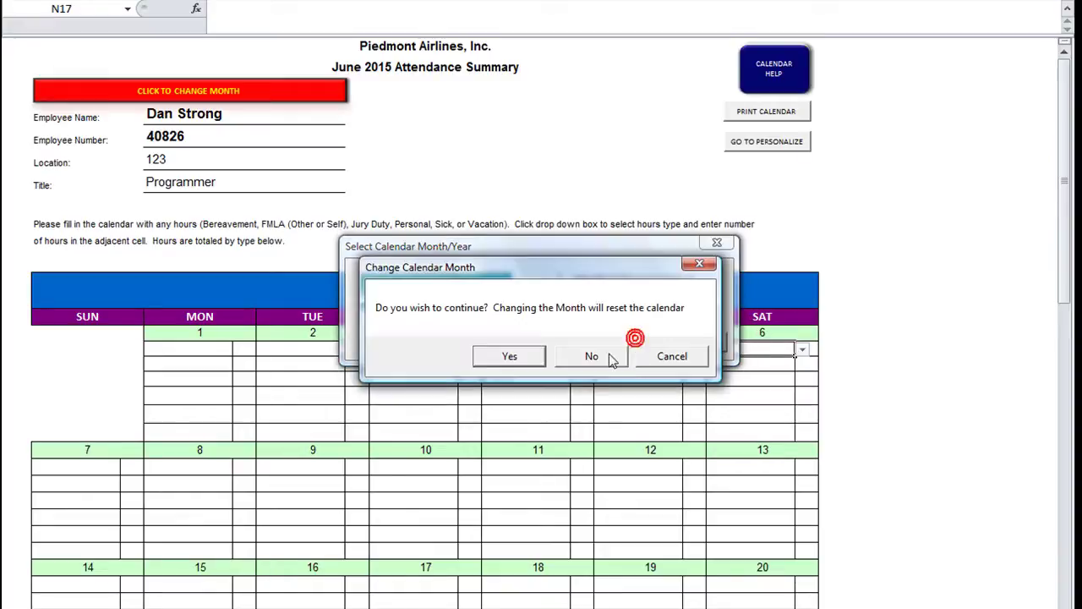
click(510, 356)
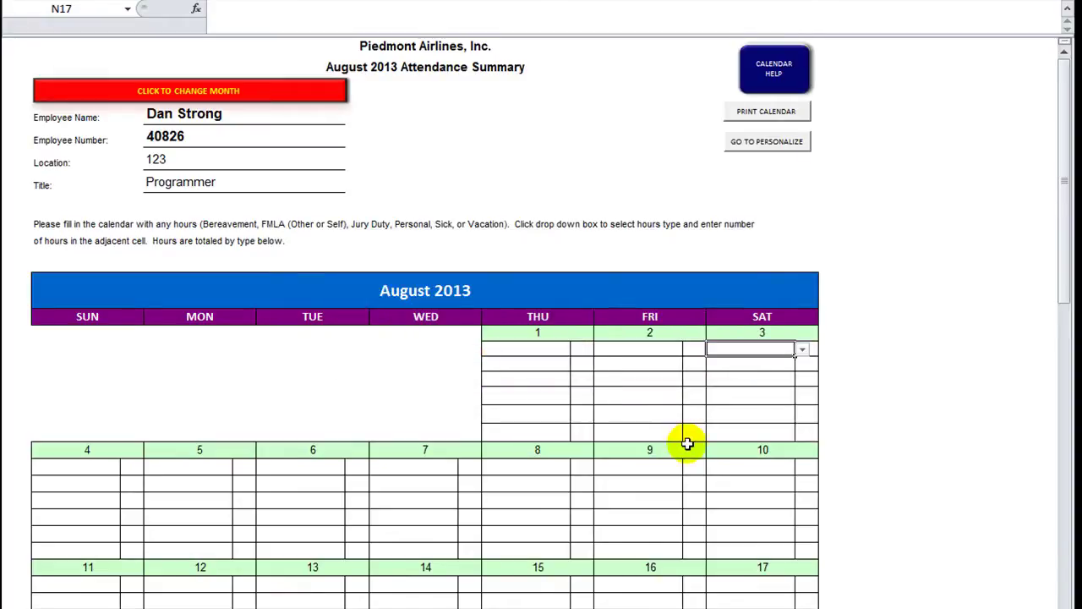
scroll(645, 482, down, 3)
scroll(645, 482, down, 3)
scroll(642, 484, up, 3)
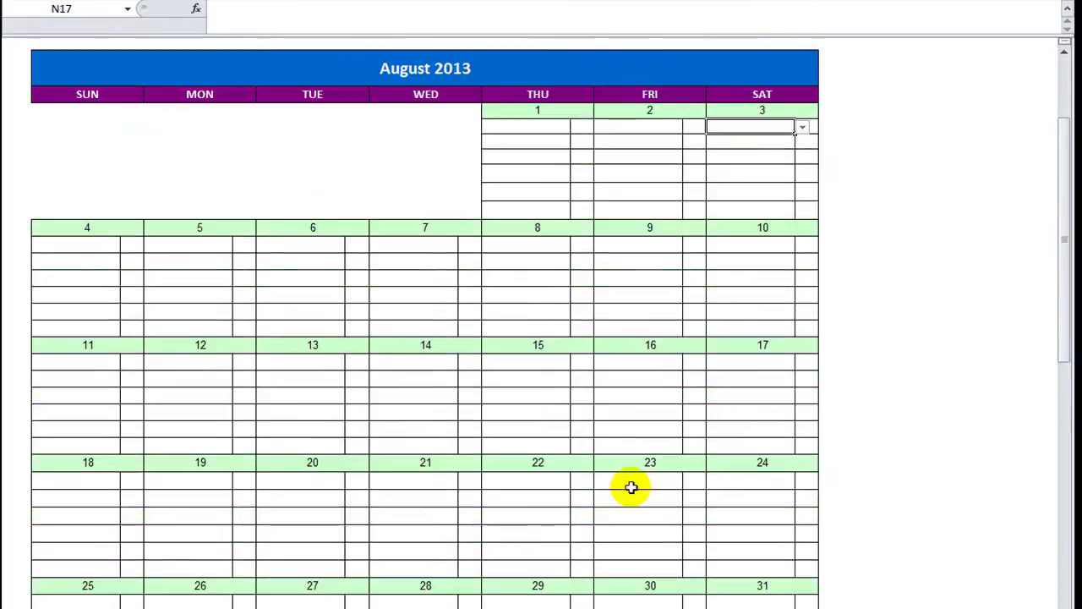
scroll(627, 489, up, 3)
scroll(623, 489, up, 1)
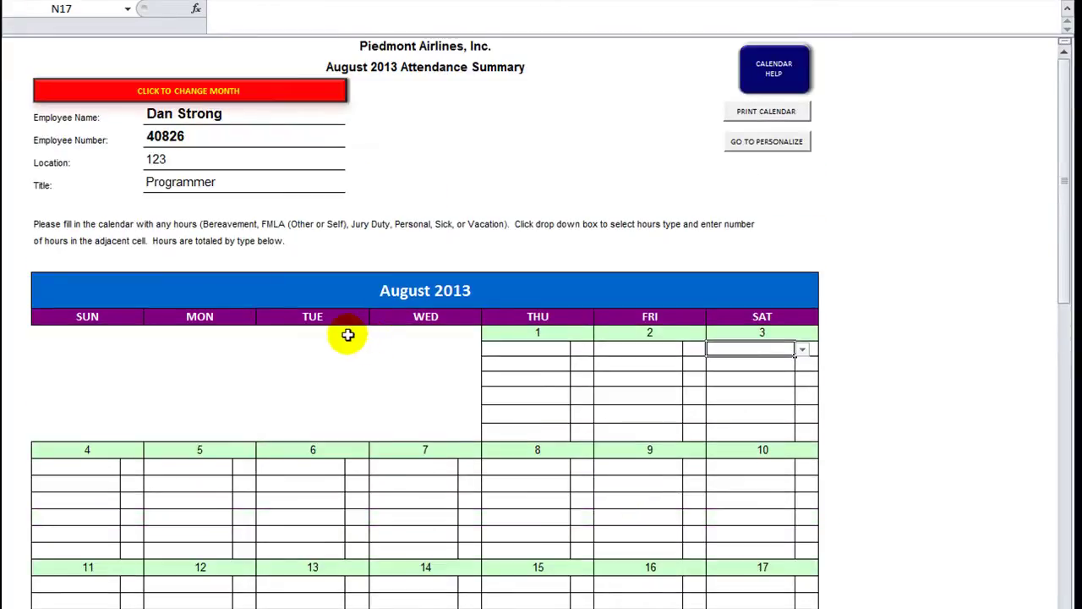
click(342, 381)
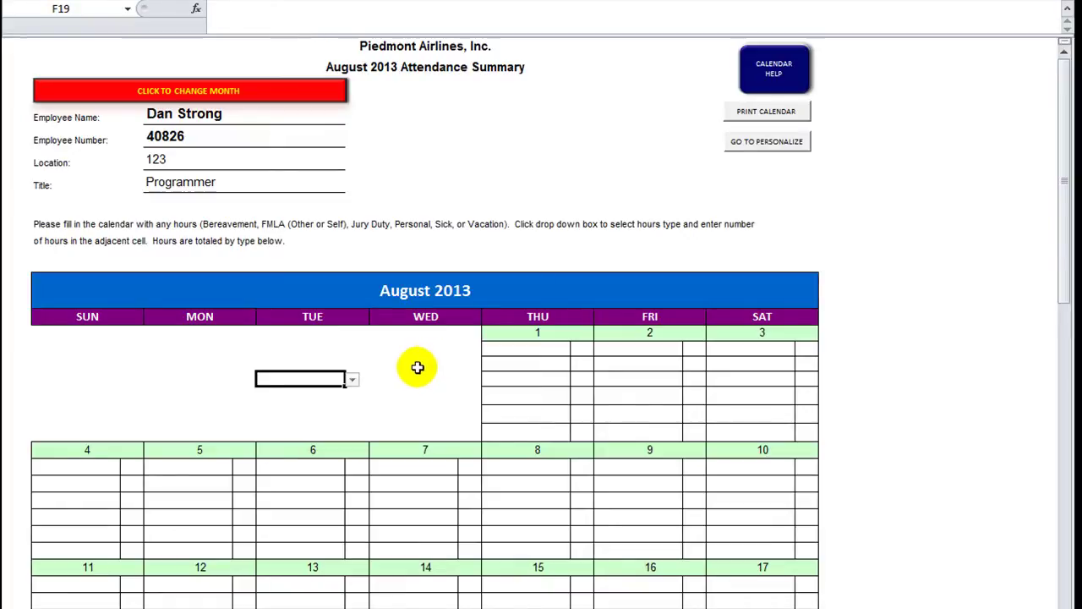